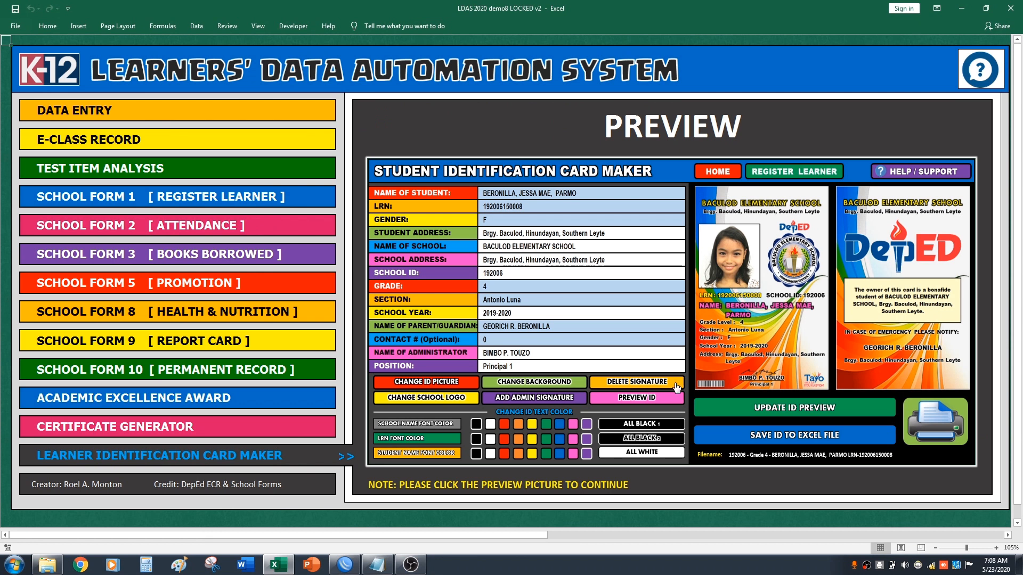
Step: Open the Learner Identification Card Maker from the home page preview picture
left_click(707, 364)
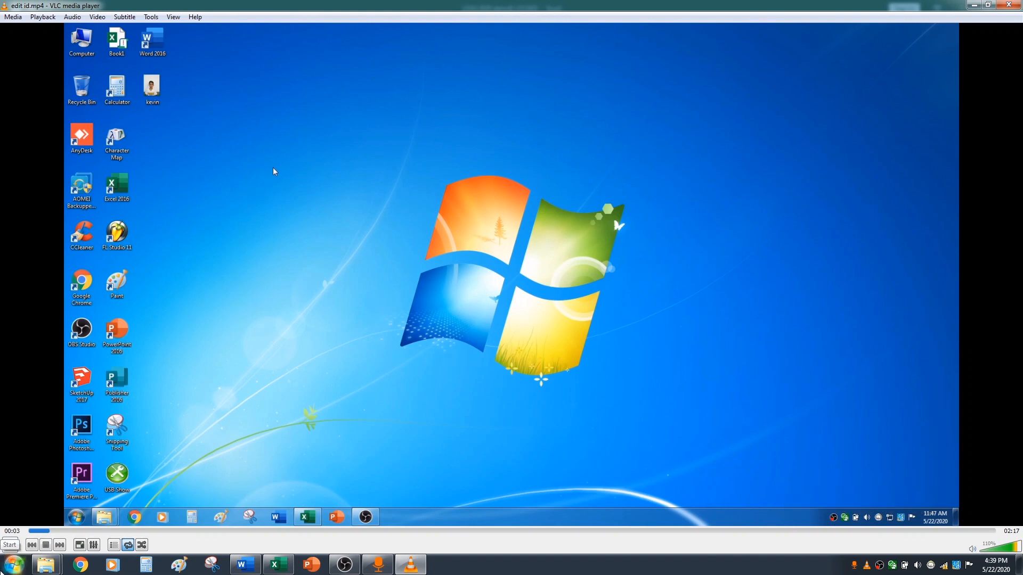
left_click(10, 545)
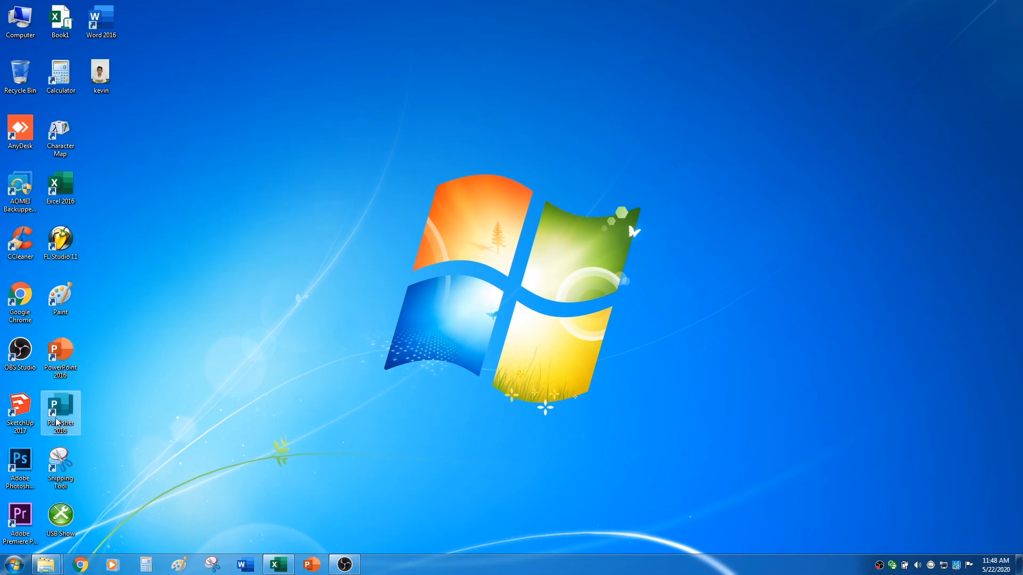
Step: Launch Photoshop and open the student's portrait JPEG stored on the Desktop
double_click(26, 459)
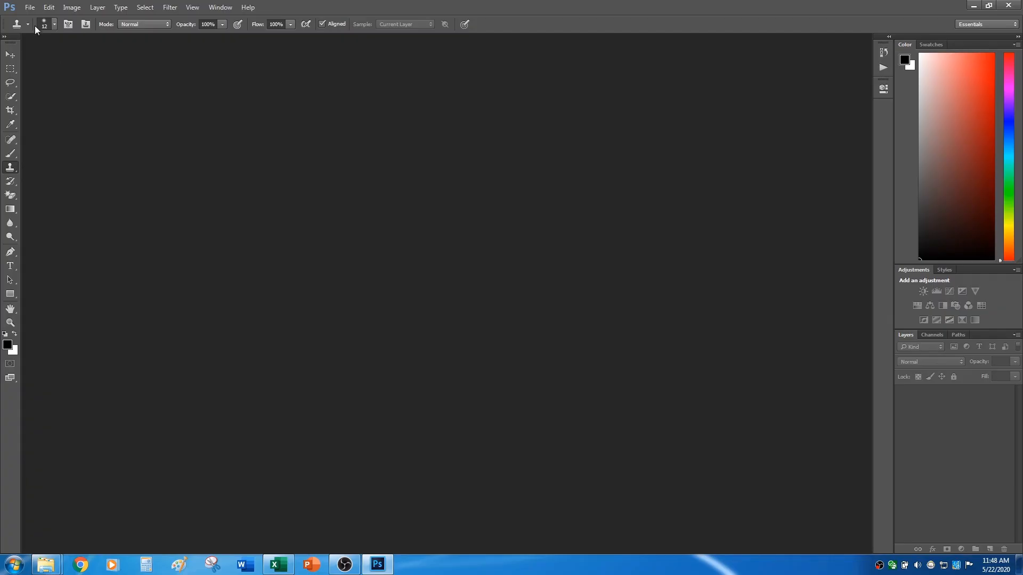
left_click(30, 8)
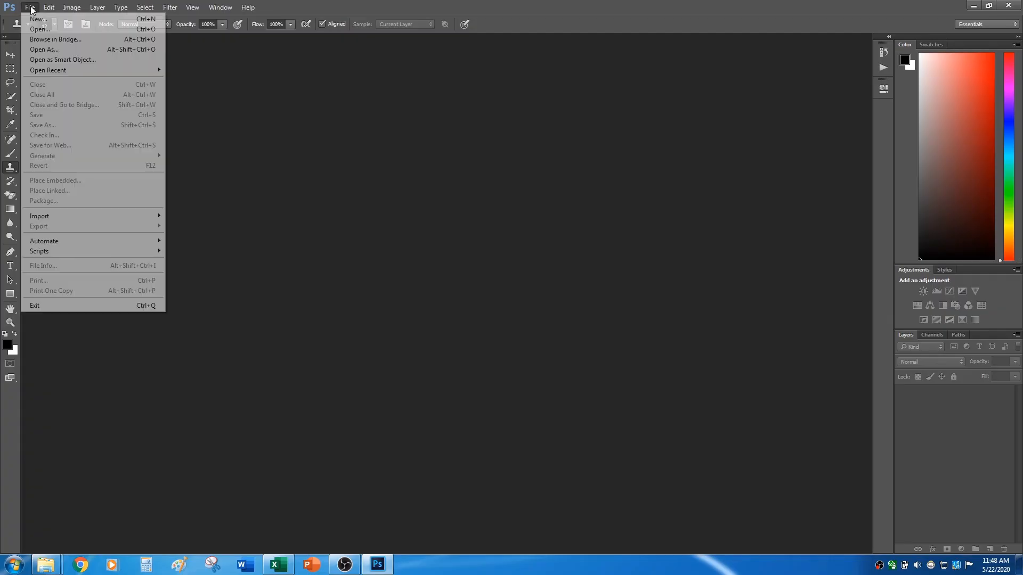
left_click(35, 30)
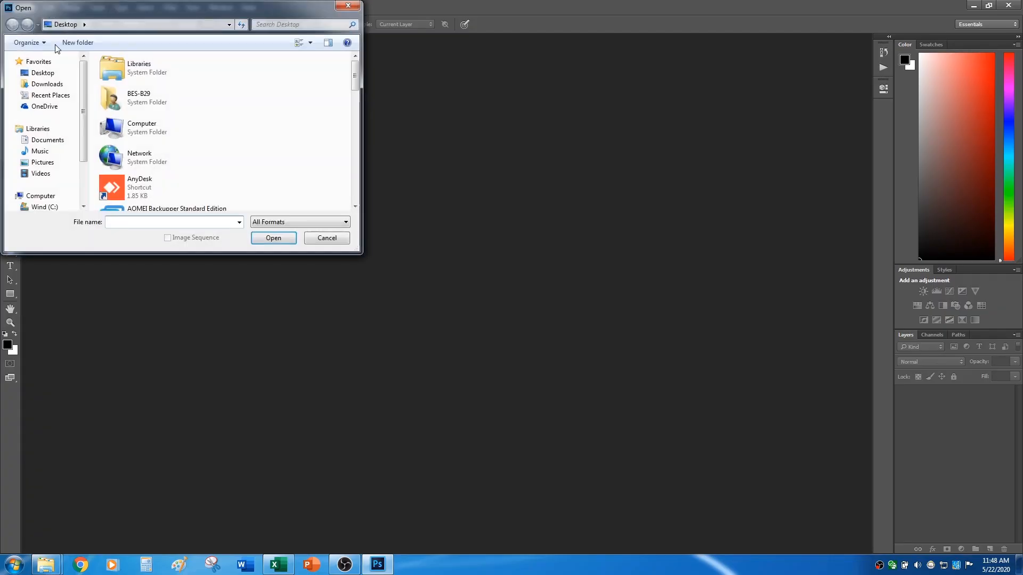
left_click_drag(352, 246, 698, 498)
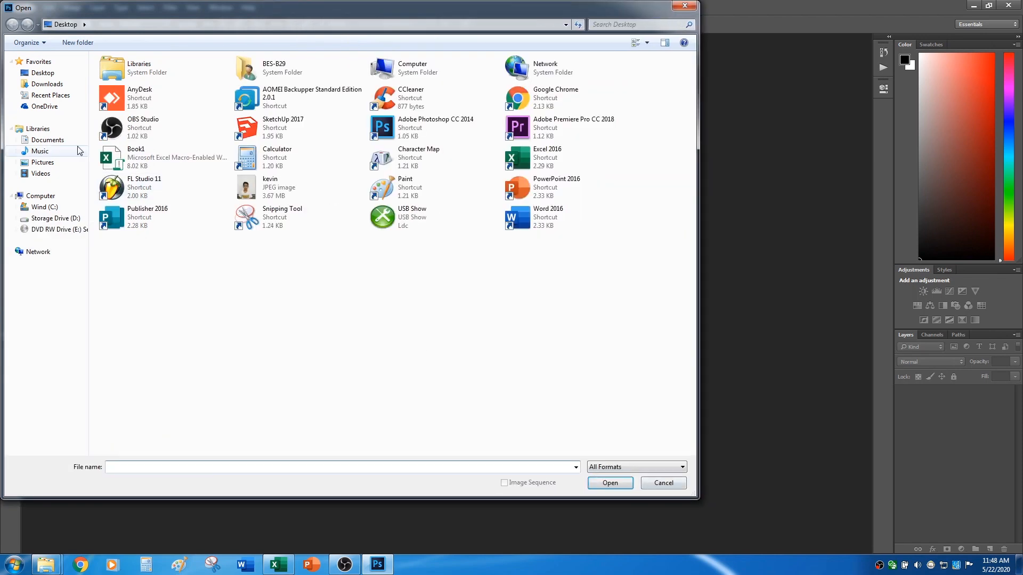
left_click(57, 74)
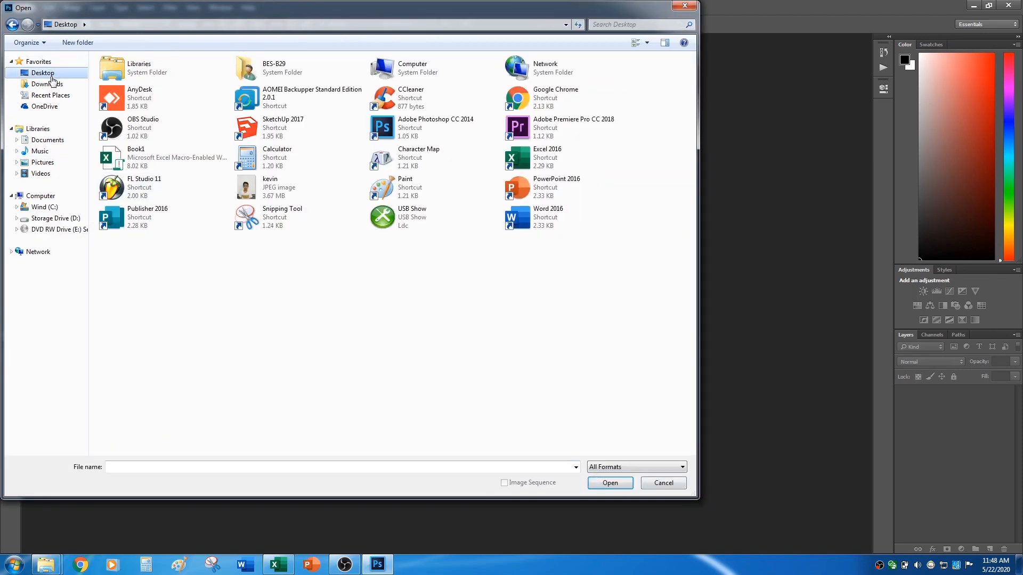
left_click(47, 83)
left_click(50, 95)
left_click(47, 74)
left_click(290, 187)
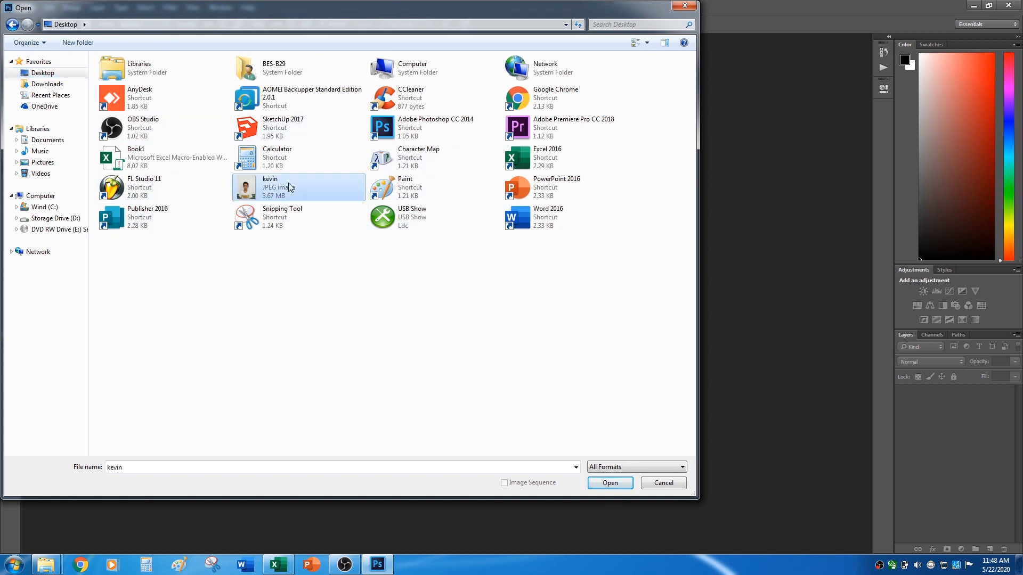
left_click(607, 483)
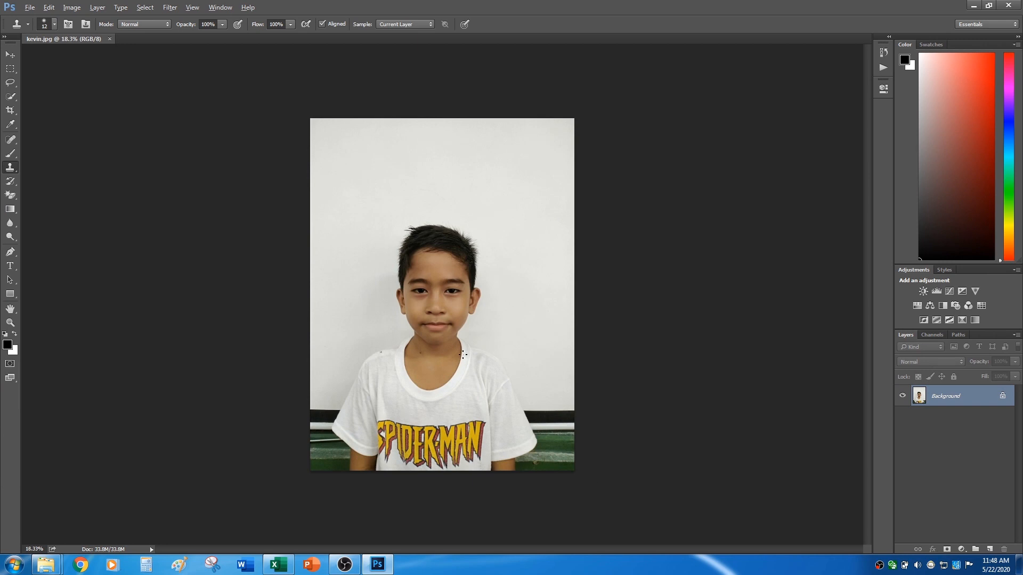
Step: Start a crop of the portrait with its aspect ratio set to 2 by 2.01
scroll(462, 354, "up", 1)
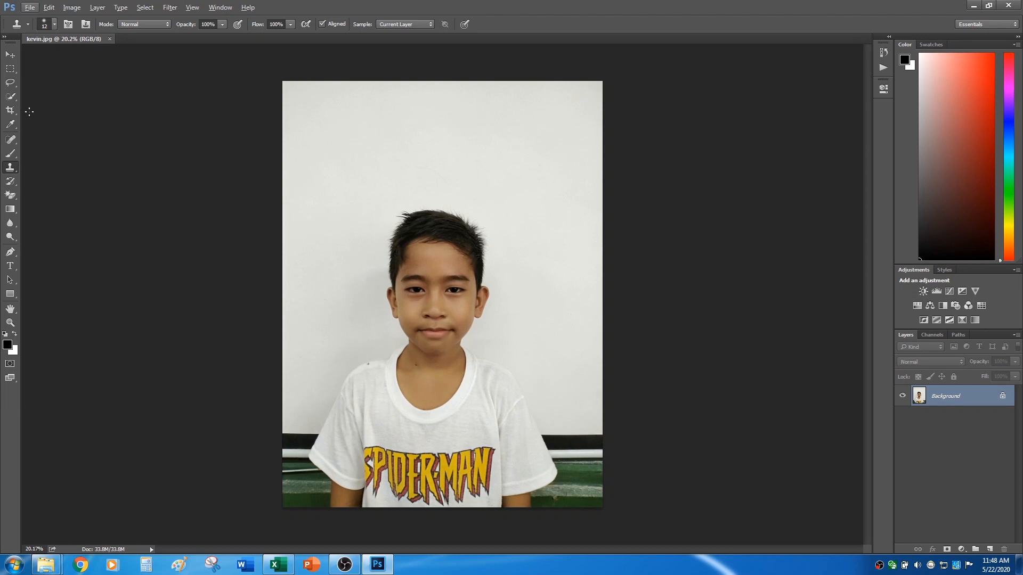
left_click(14, 110)
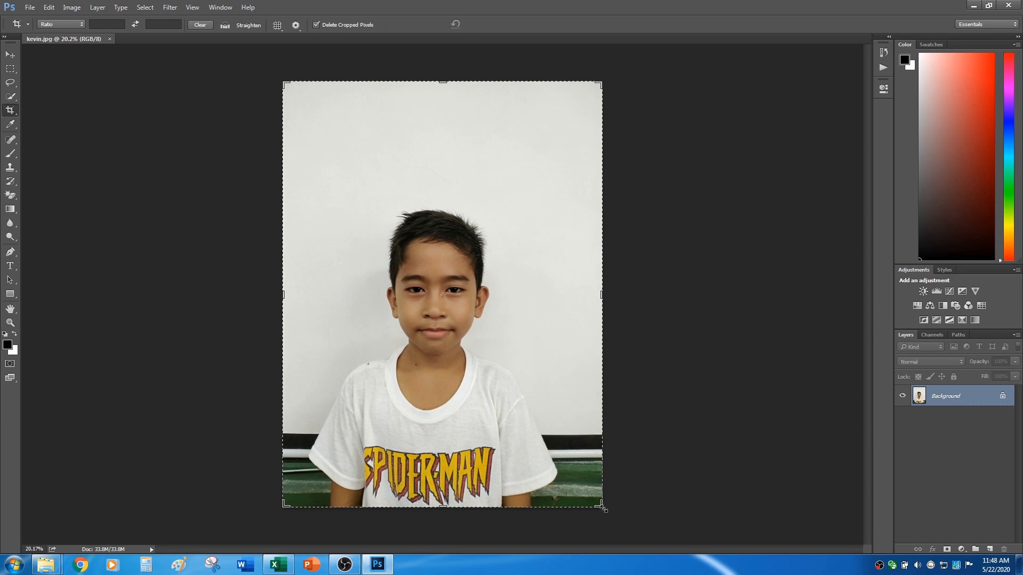
mouse_move(603, 509)
left_mouse_down()
mouse_move(558, 440)
mouse_move(606, 506)
left_mouse_up()
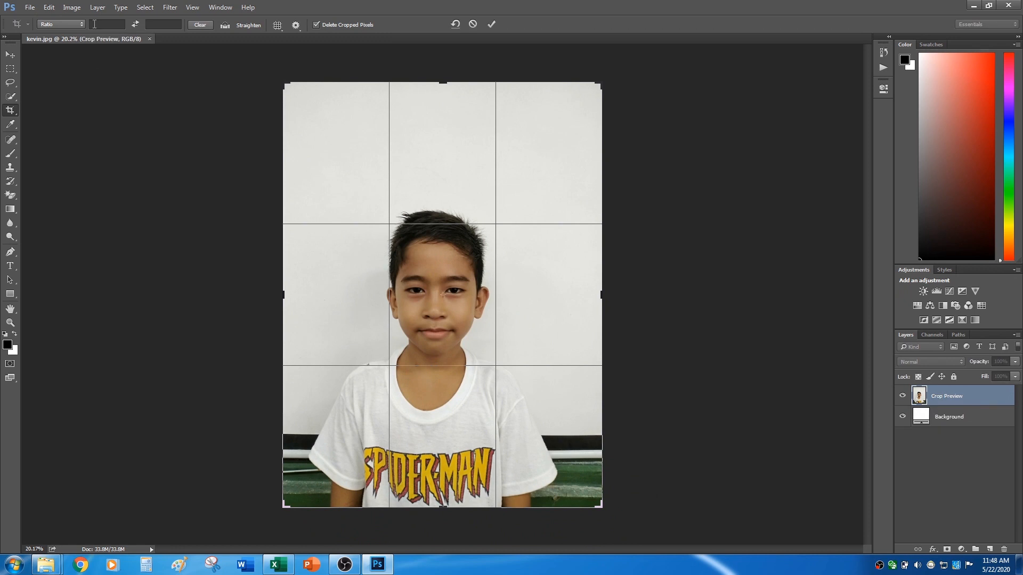
left_click(102, 24)
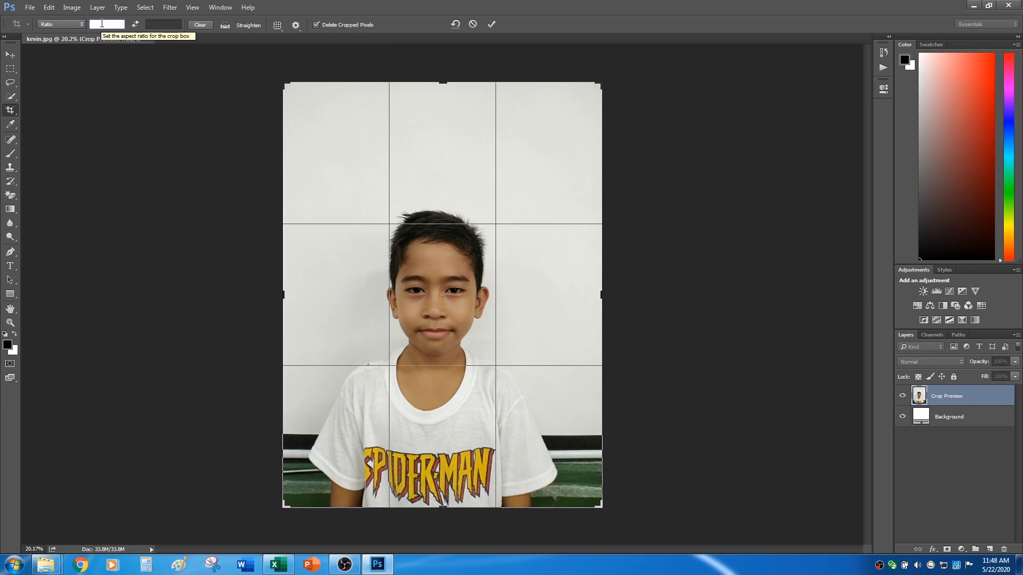
left_click(166, 24)
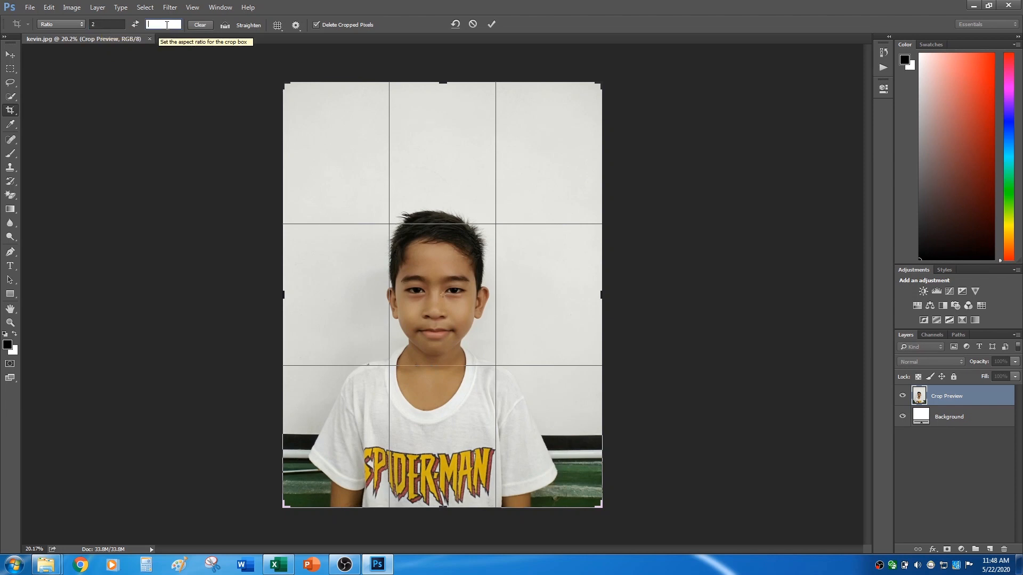
type("2")
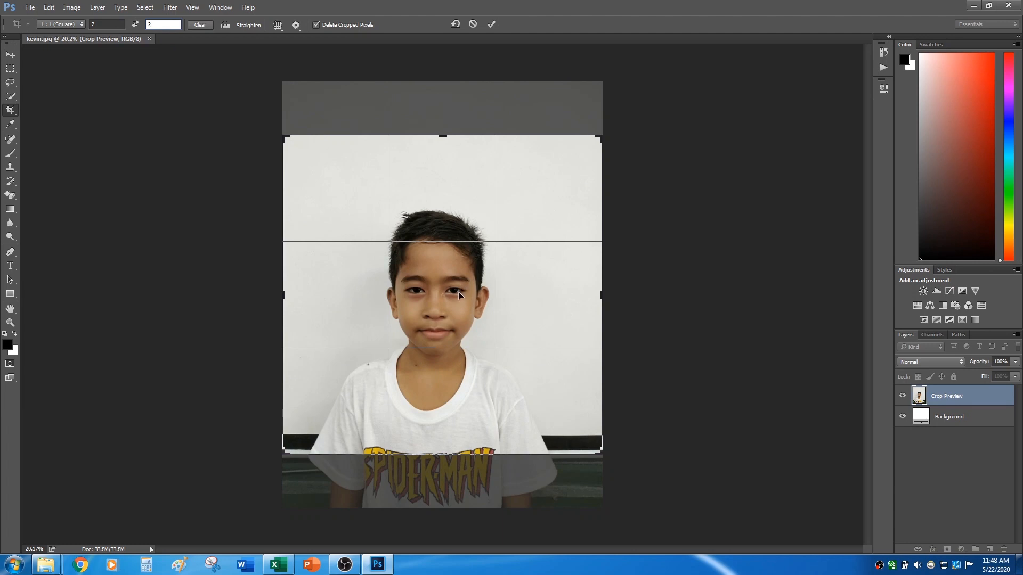
scroll(458, 292, "up", 1)
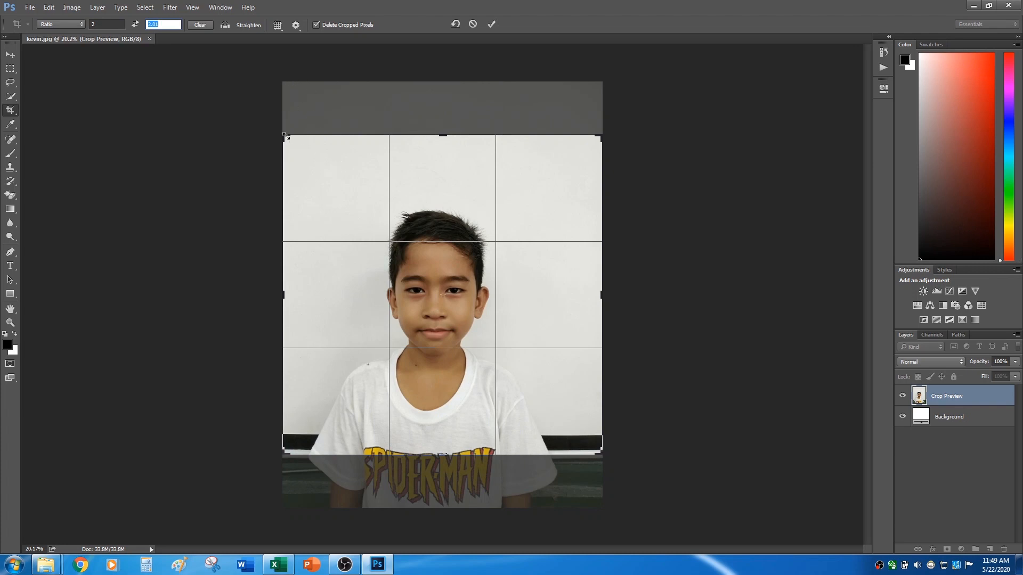
Step: Crop the portrait tightly around the boy's head and neck, leaving a narrow margin above the hair
left_click_drag(285, 136, 335, 221)
left_click_drag(400, 278, 472, 360)
left_click_drag(534, 386, 505, 355)
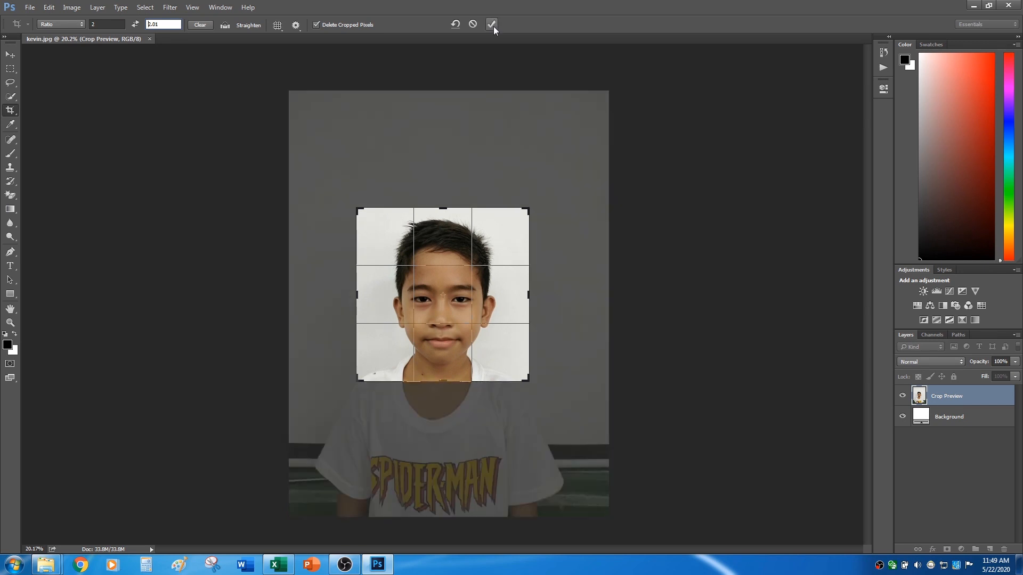
left_click(491, 24)
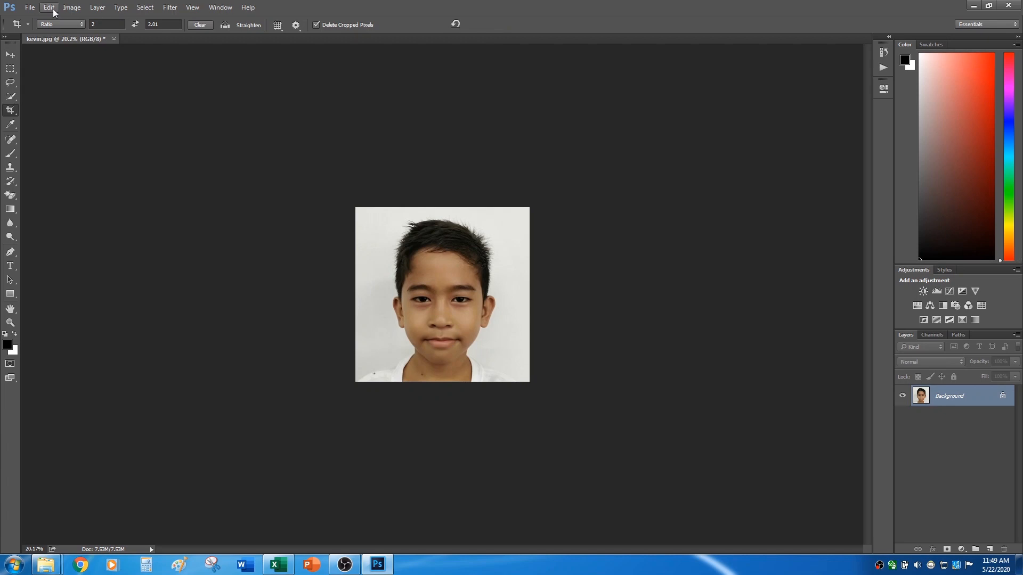
Step: Save the cropped portrait as a baseline standard JPEG at maximum quality 12 and close Photoshop
left_click(31, 7)
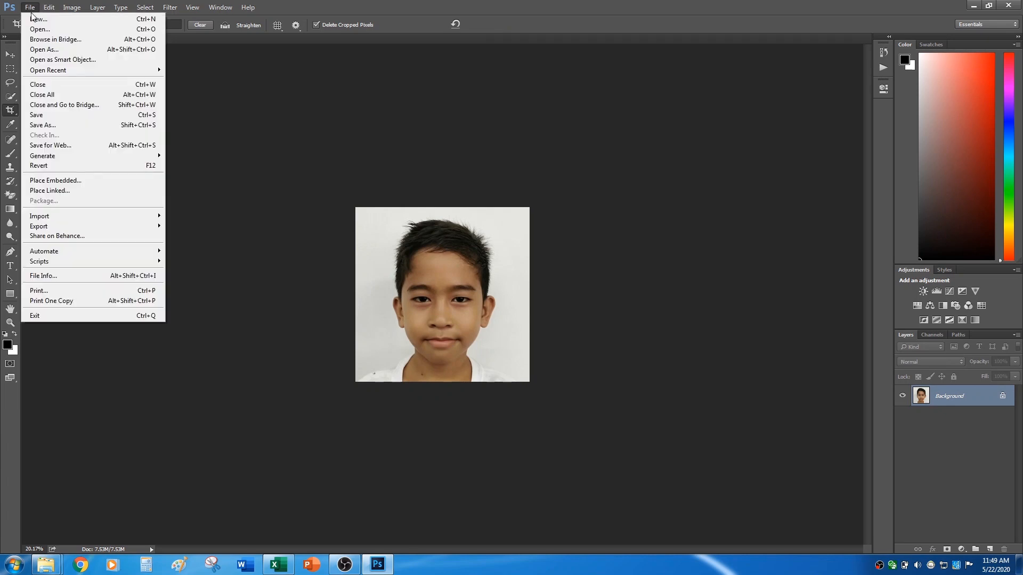
left_click(38, 115)
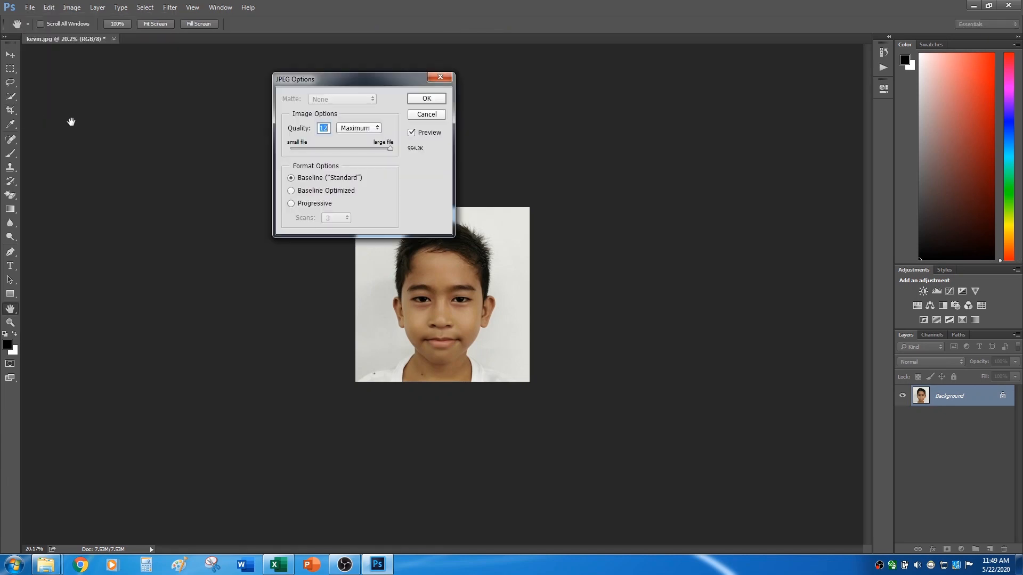
left_click(417, 102)
key("c")
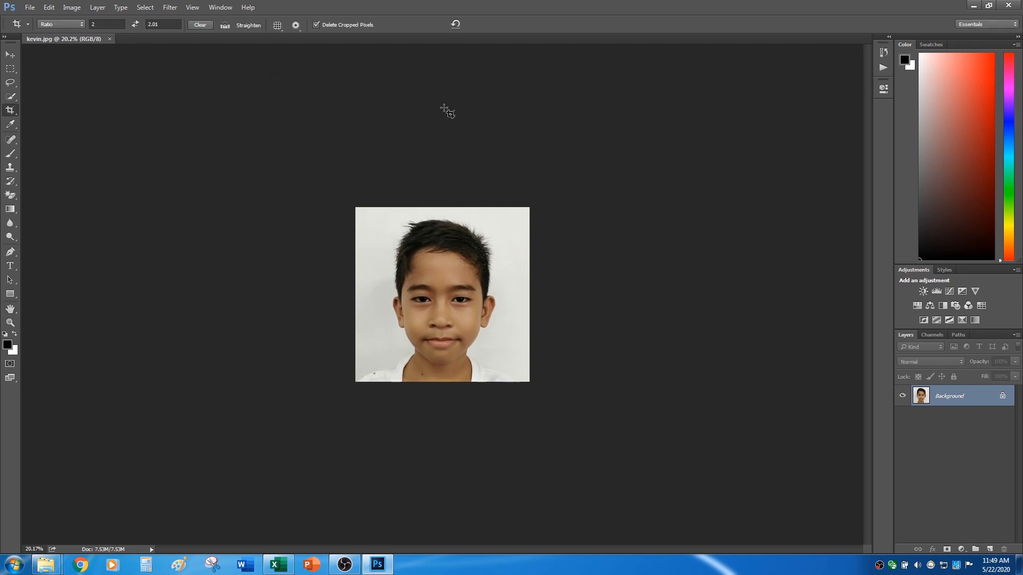
left_click(1014, 8)
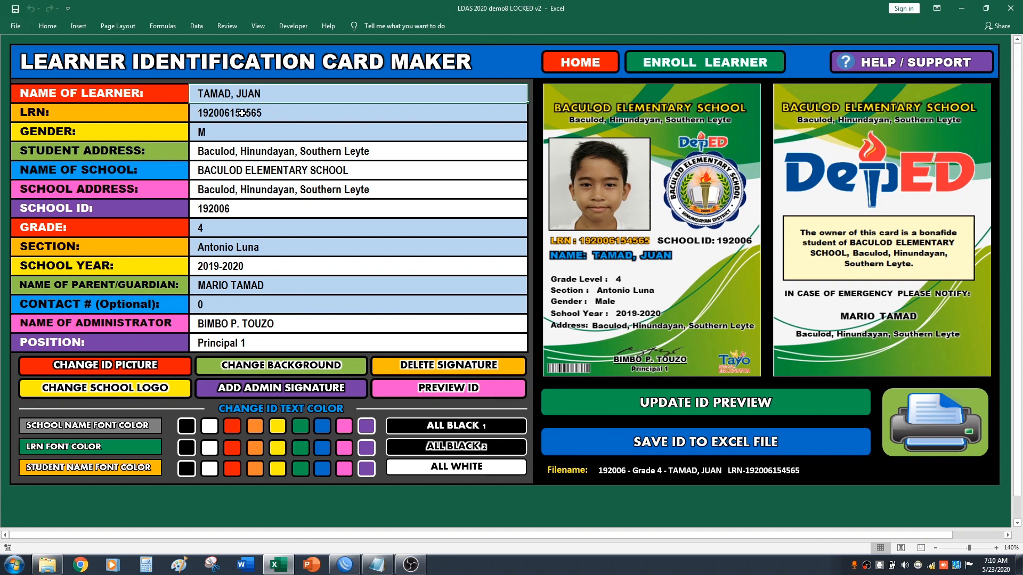
Step: Set the learner's gender to Male in the ID card form
left_click(218, 131)
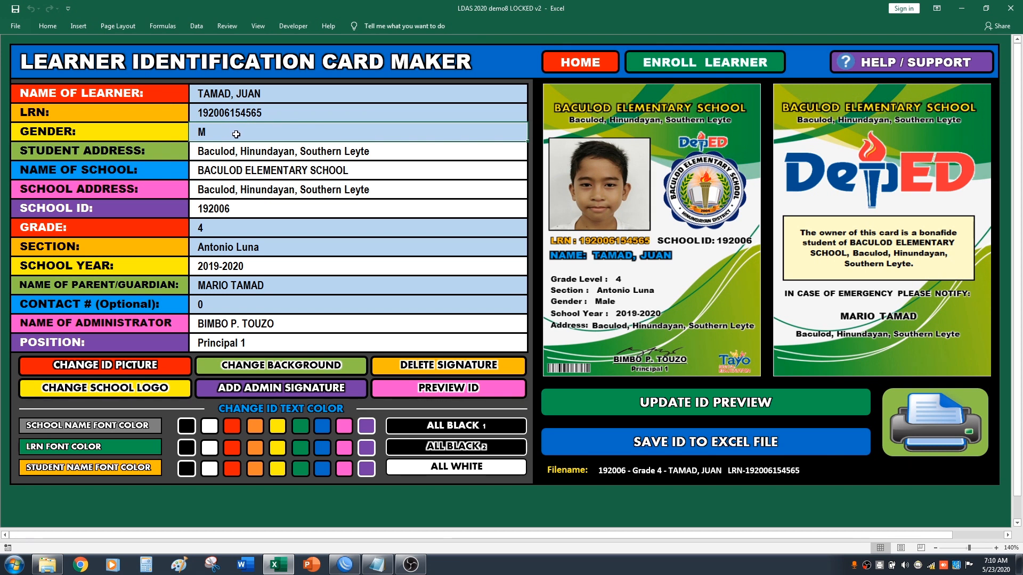
type("Male")
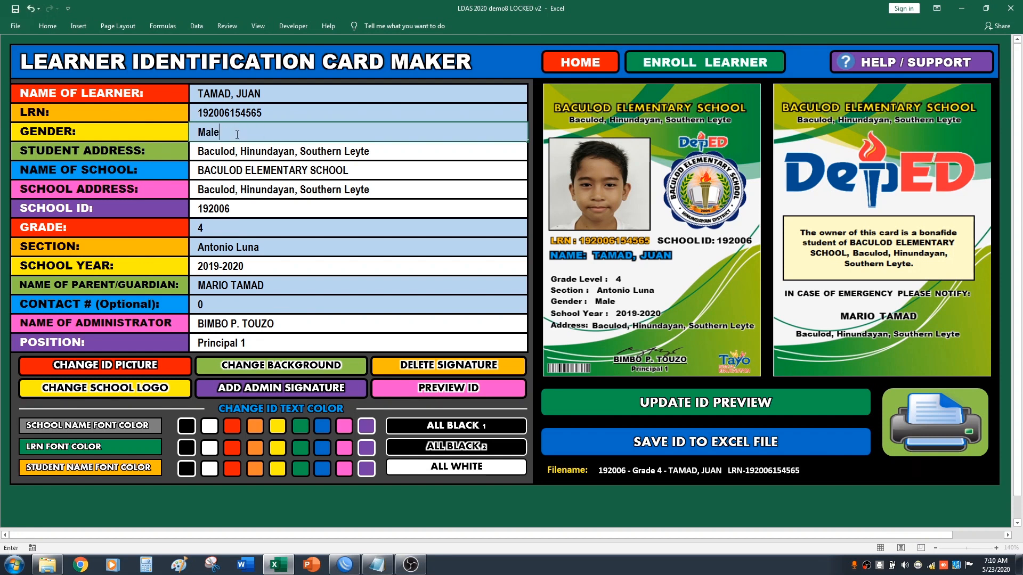
left_click(229, 151)
left_click(220, 131)
left_click(211, 156)
left_click(218, 132)
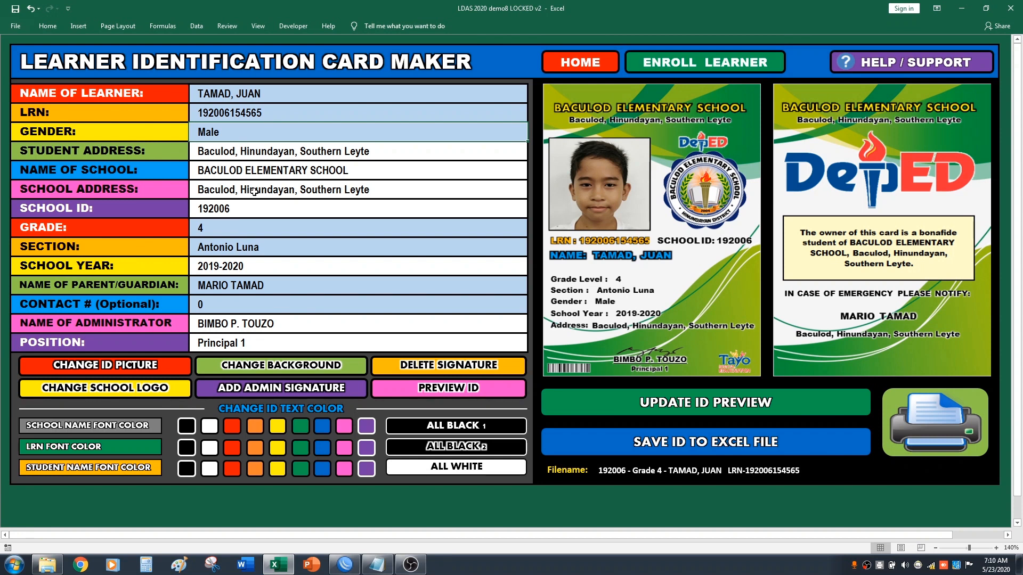
Step: Review the ID form's school, grade, section, school year, guardian, contact, administrator and position fields
left_click(214, 166)
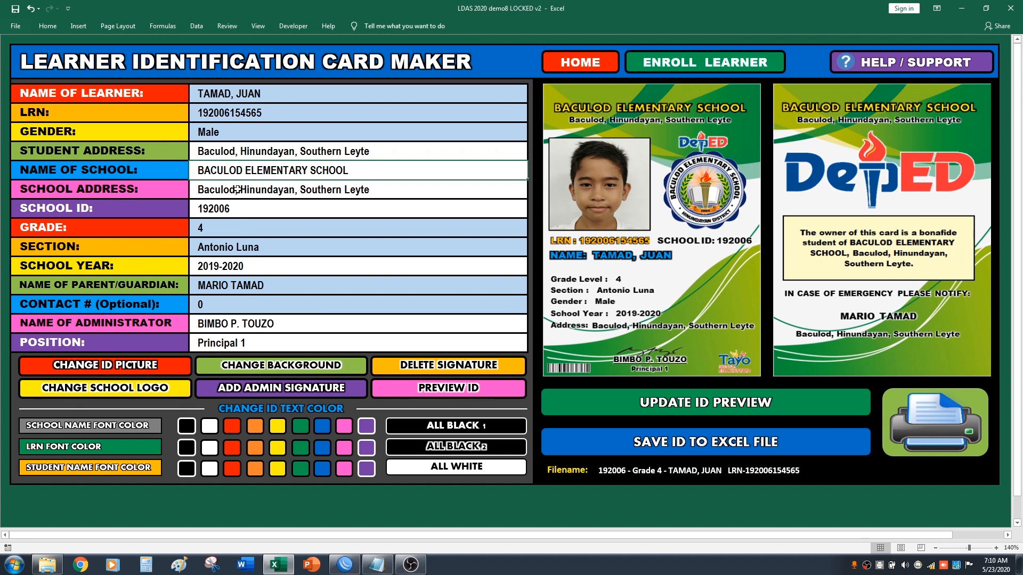
left_click(237, 189)
left_click(241, 208)
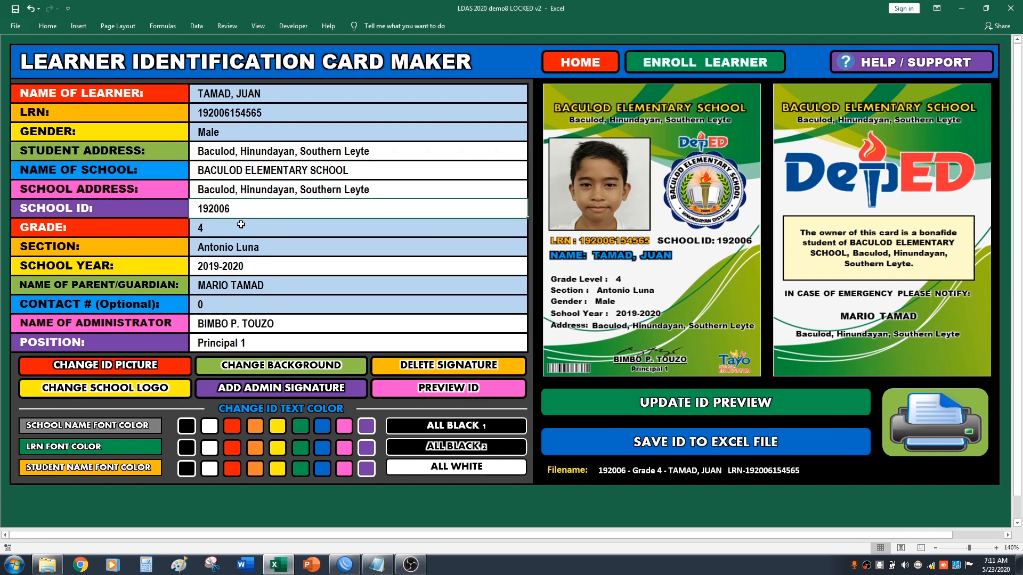
left_click(241, 231)
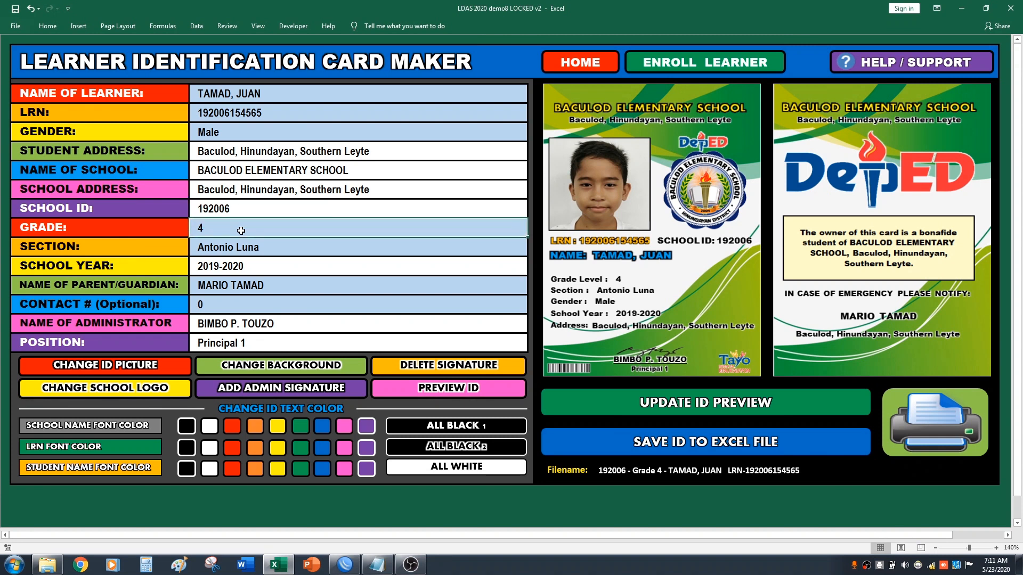
left_click(236, 251)
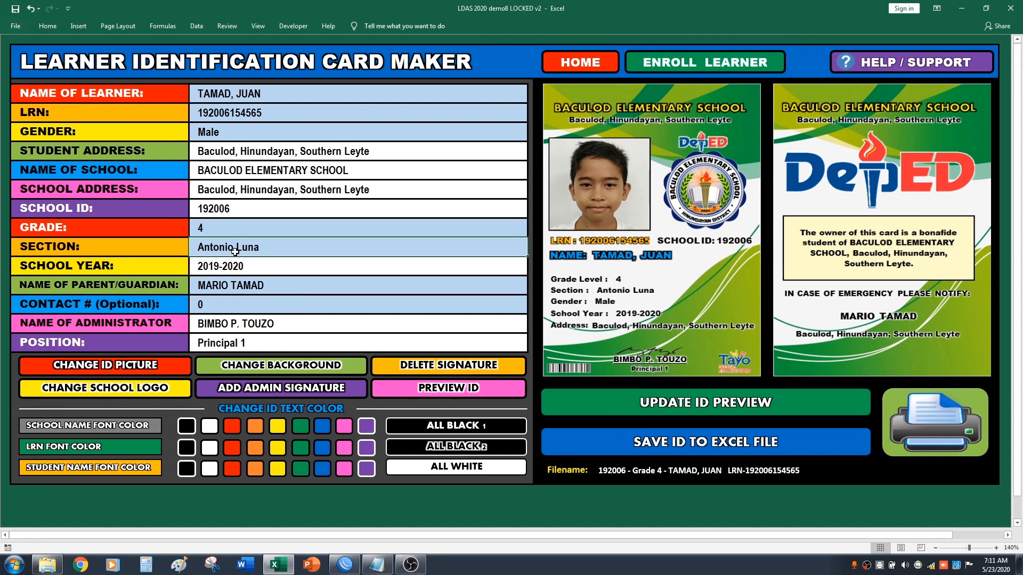
left_click(242, 267)
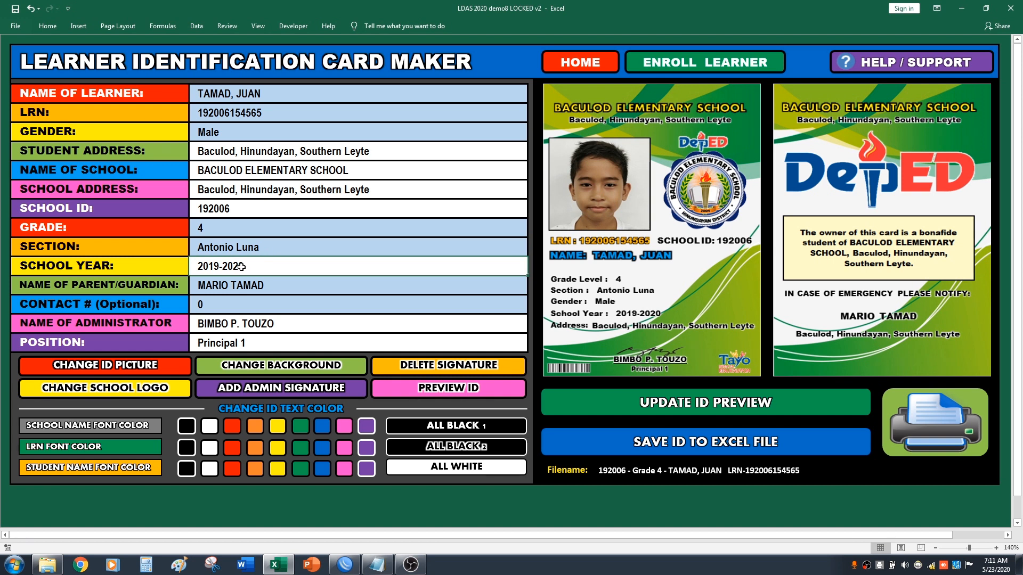
left_click(249, 285)
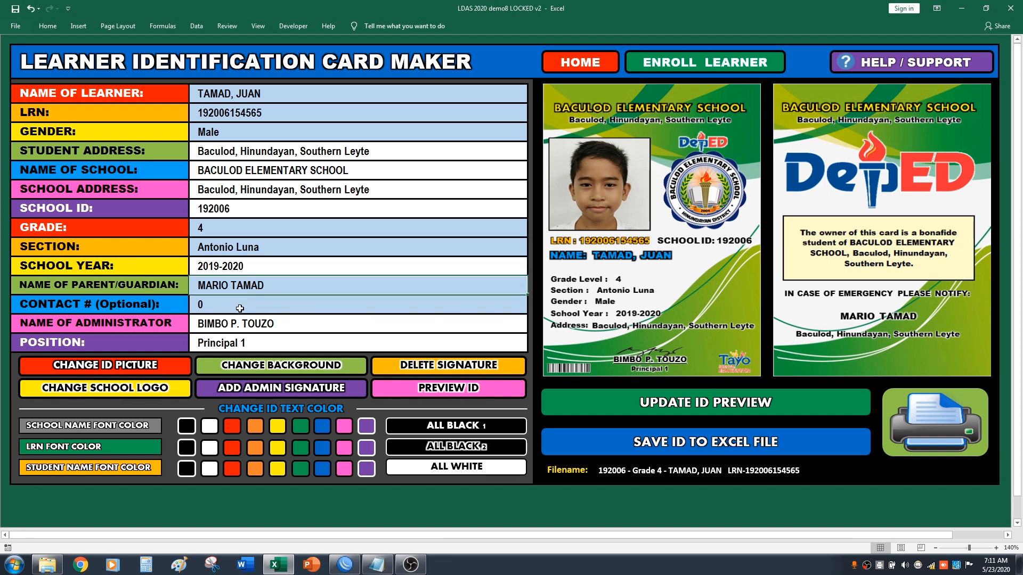
left_click(239, 309)
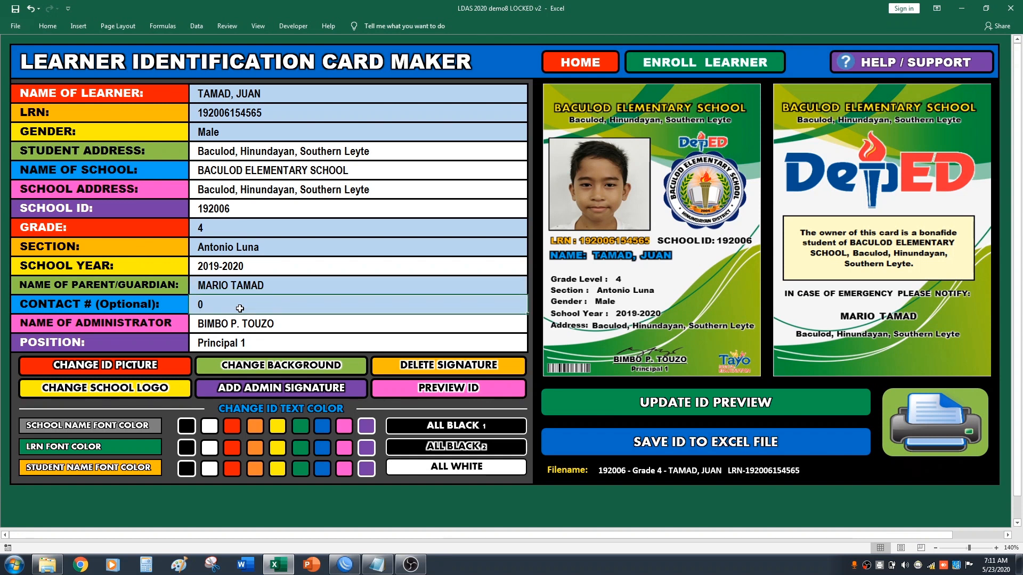
left_click(215, 320)
left_click(215, 307)
left_click(241, 324)
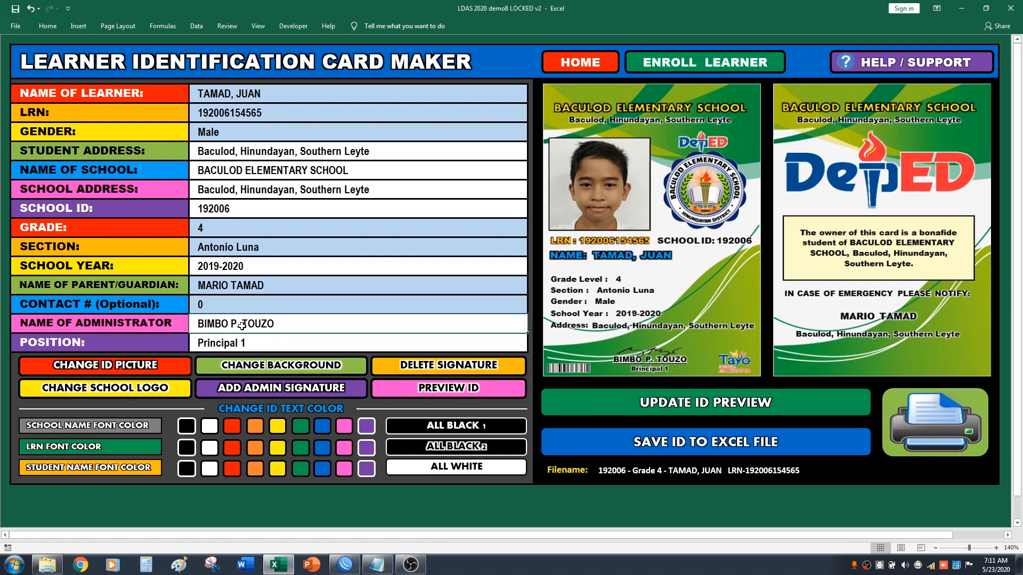
left_click(256, 343)
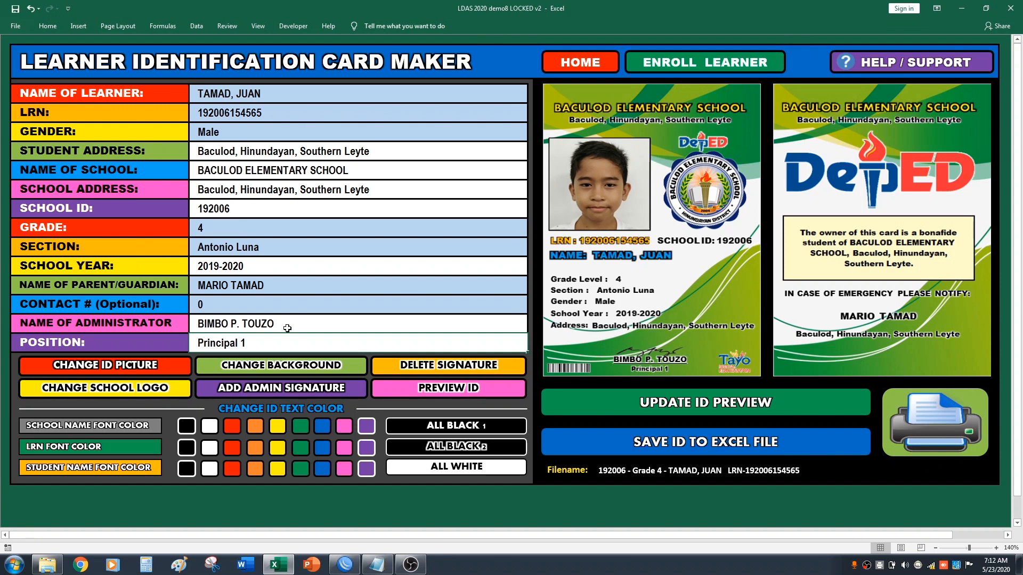
Step: Open the enrollment form from the card maker
left_click(710, 68)
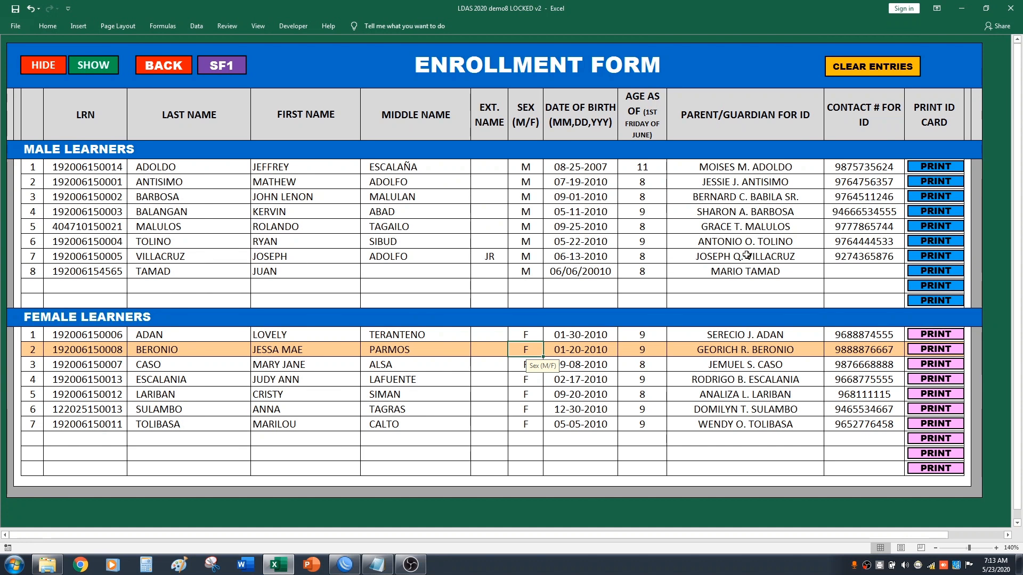
Step: Load the first male learner's record from the enrollment form into the ID card maker
left_click(293, 168)
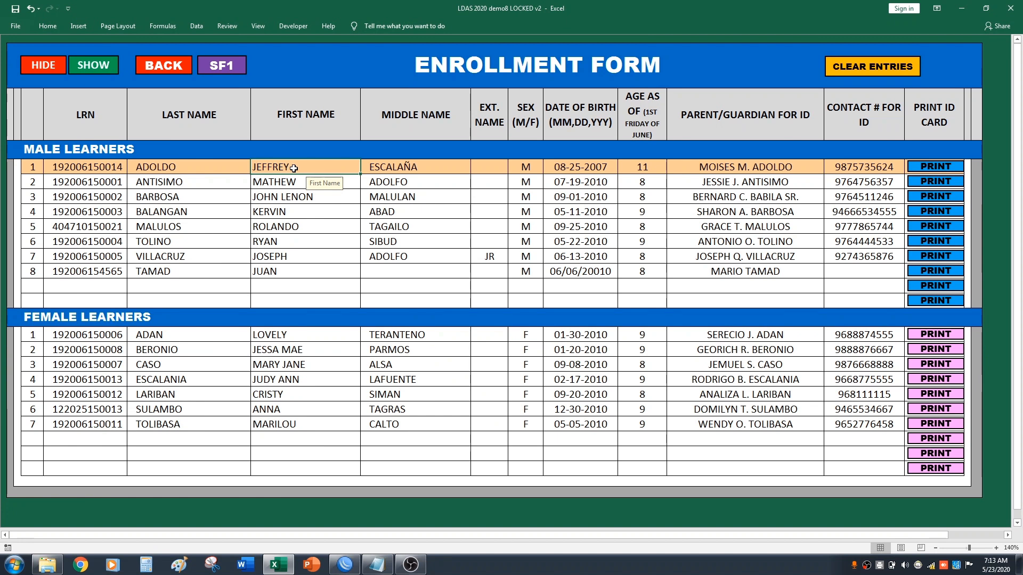
left_click(927, 167)
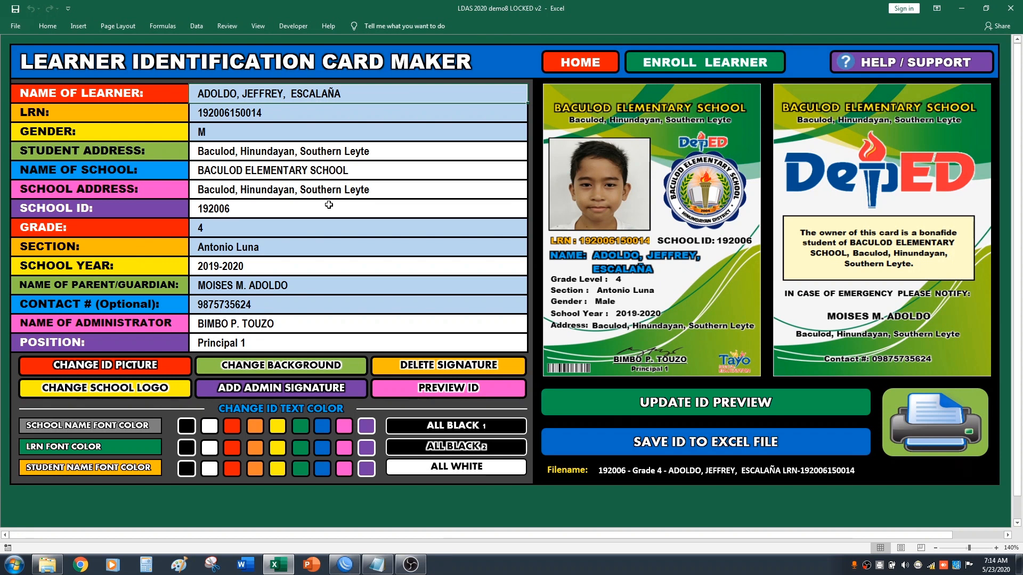
Step: Return to the enrollment form and load the fifth male learner's record into the ID card maker
left_click(688, 65)
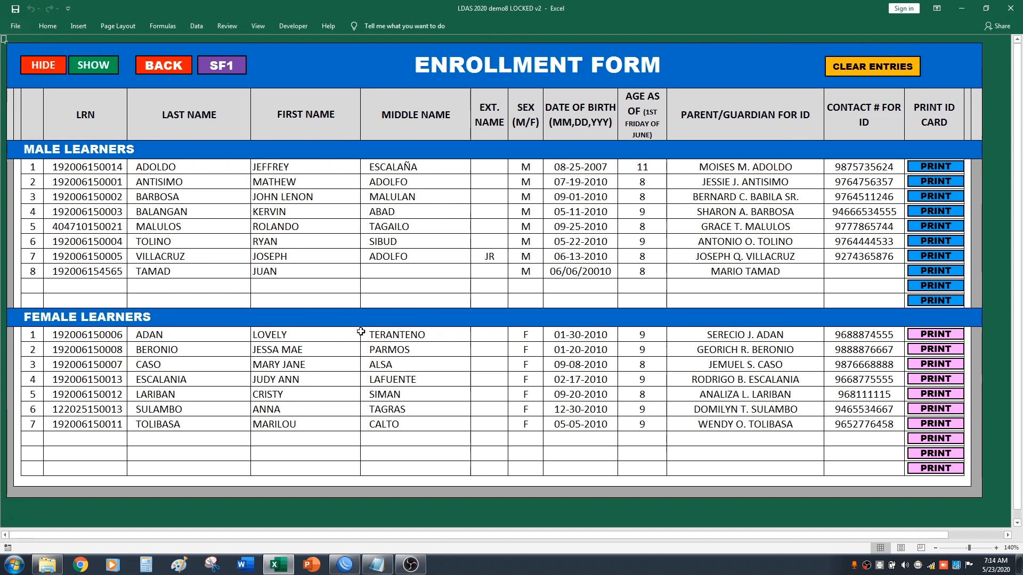
left_click(310, 227)
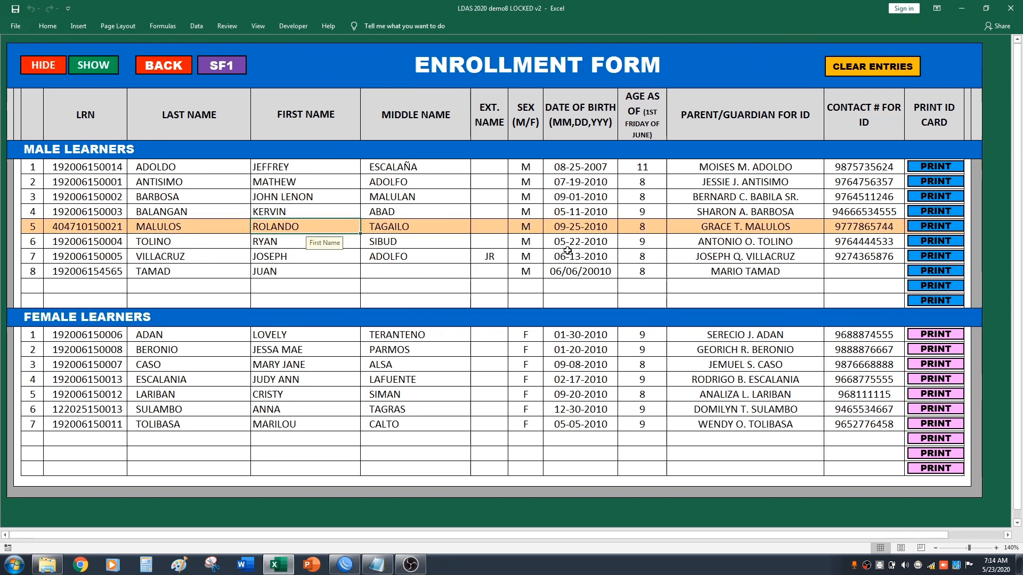
left_click(943, 226)
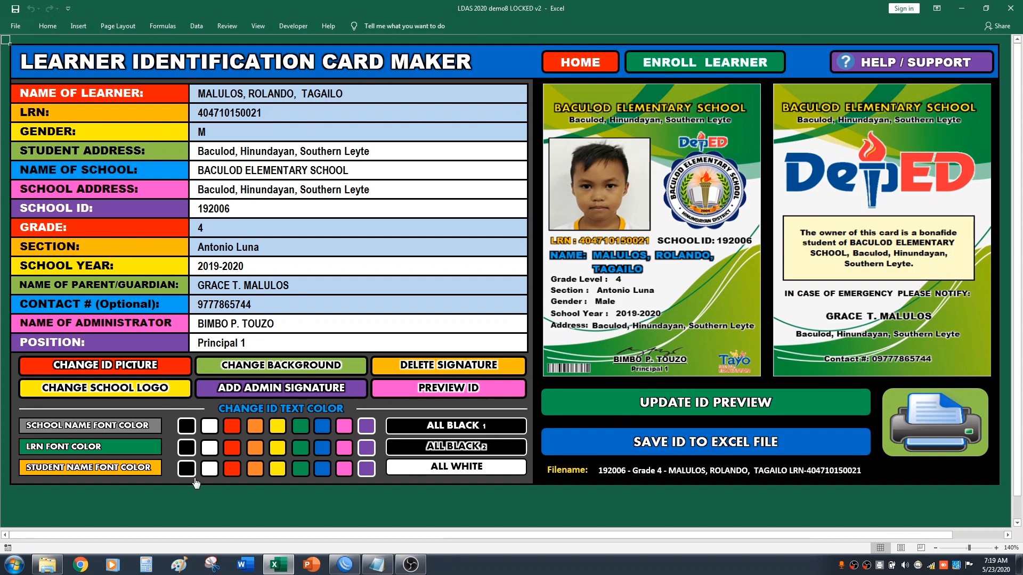
Step: Change the ID picture to the learner portrait JPEG stored on the Desktop
left_click(127, 370)
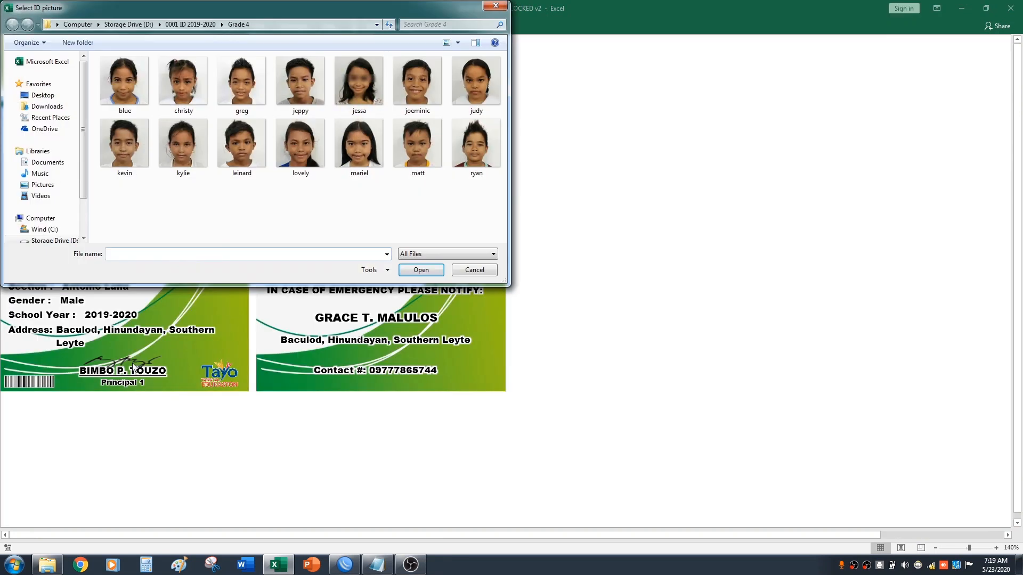
left_click(60, 97)
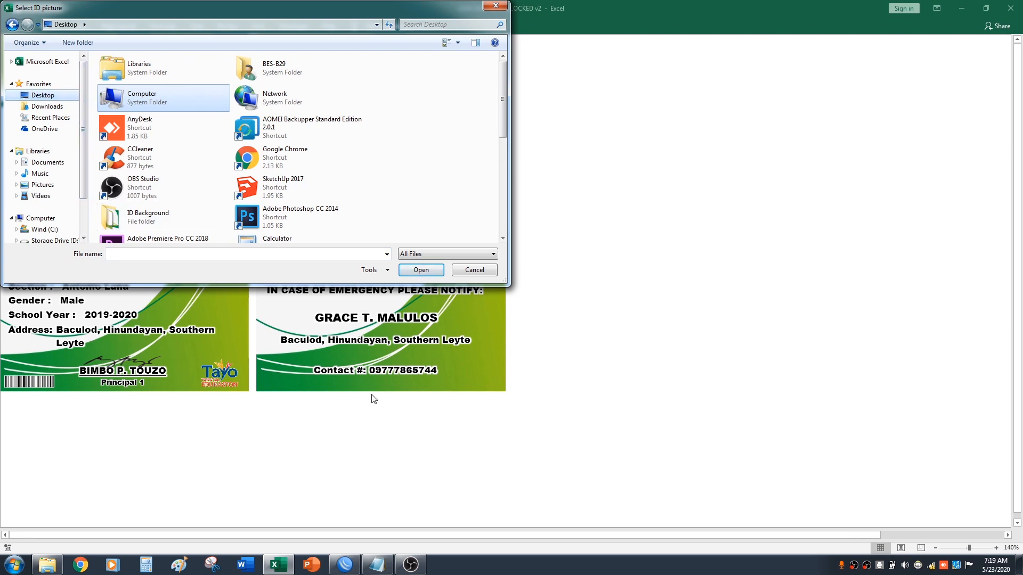
left_click_drag(503, 281, 717, 416)
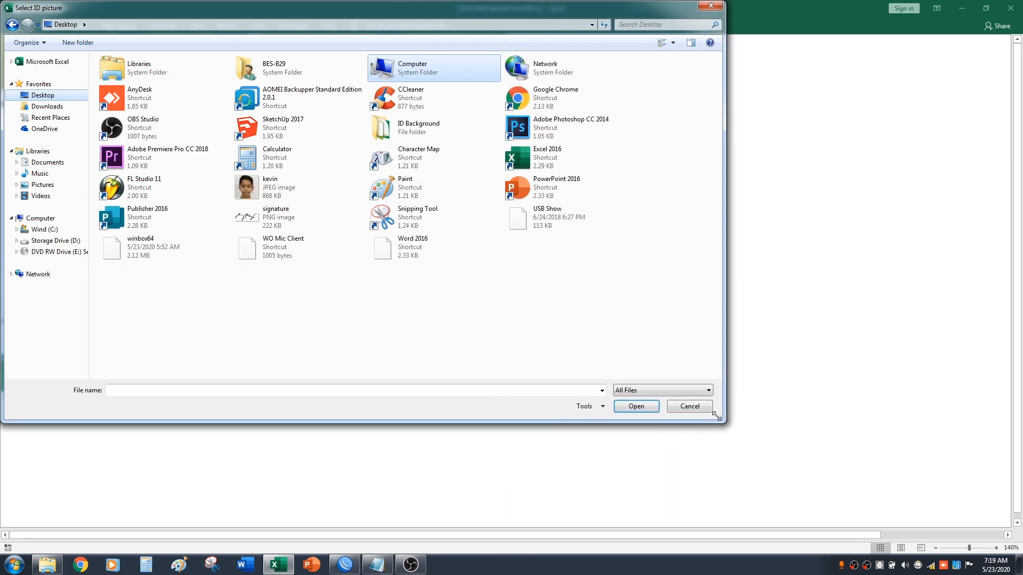
left_click(282, 185)
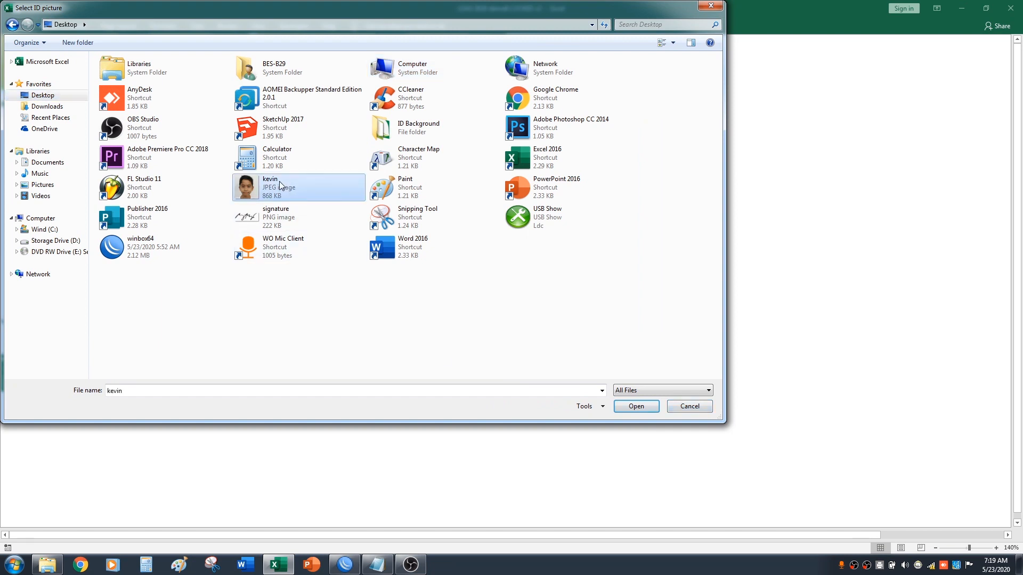
left_click(635, 407)
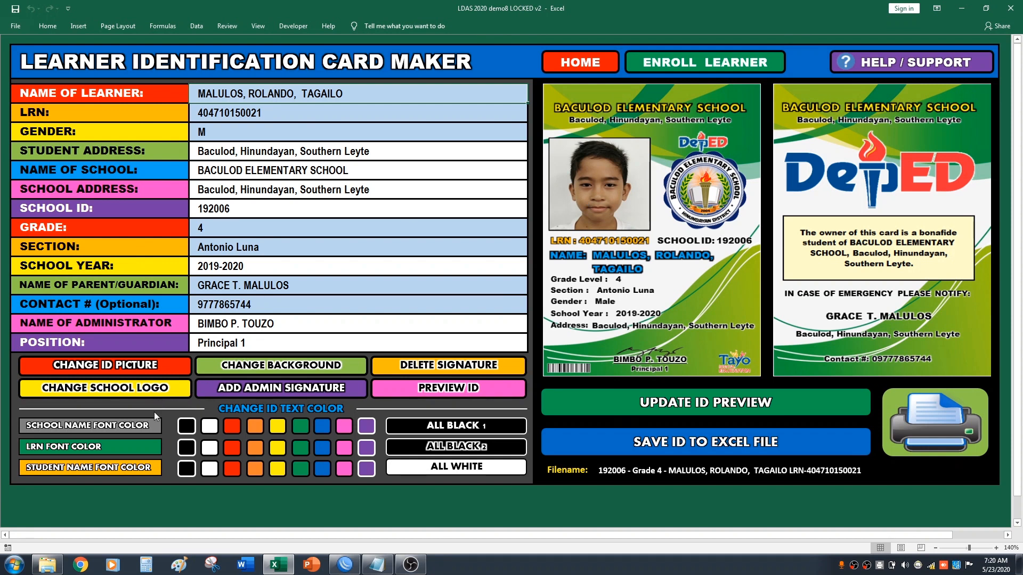
Step: Change the school logo to the "unnamed - Copy" image from the logo folder on Storage Drive (D:)
left_click(120, 392)
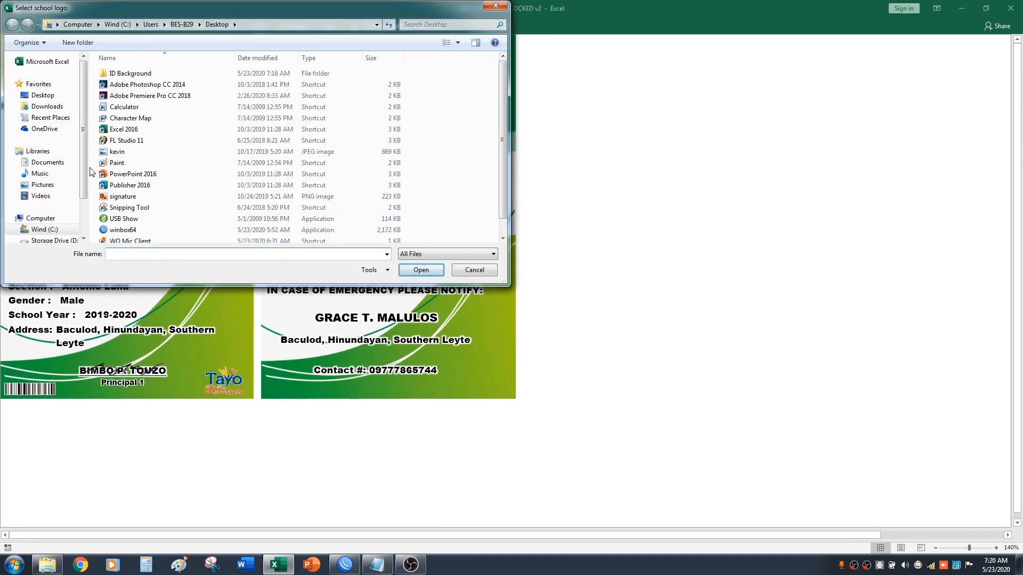
scroll(67, 196, "down", 2)
left_click(65, 191)
left_click_drag(502, 280, 693, 402)
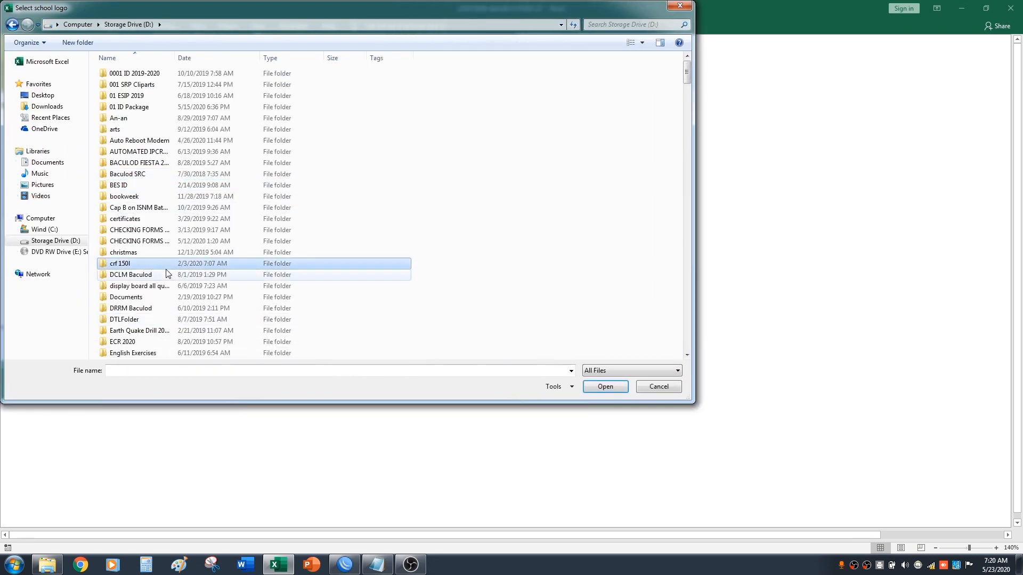
scroll(167, 273, "down", 5)
scroll(172, 283, "down", 6)
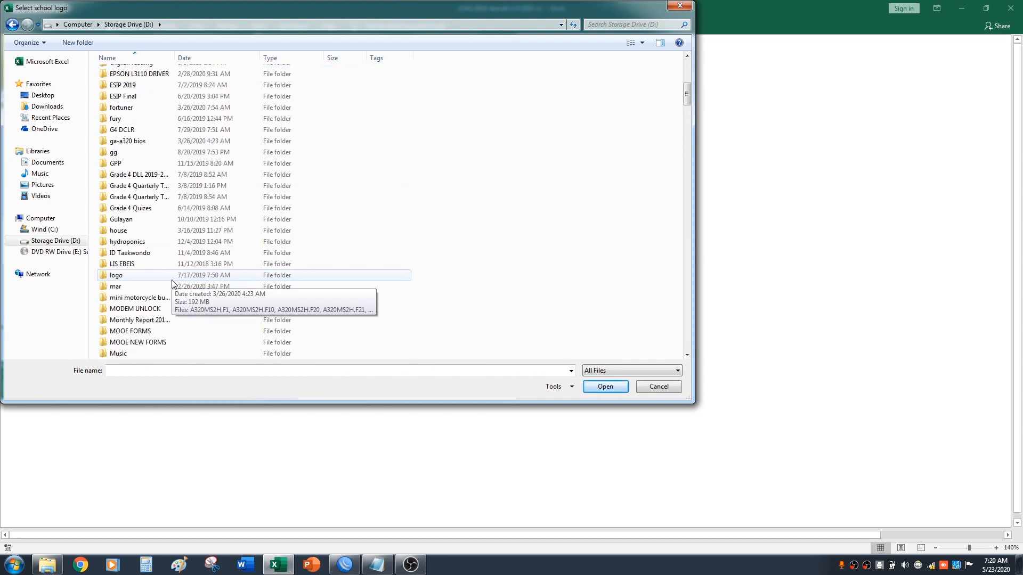
double_click(121, 208)
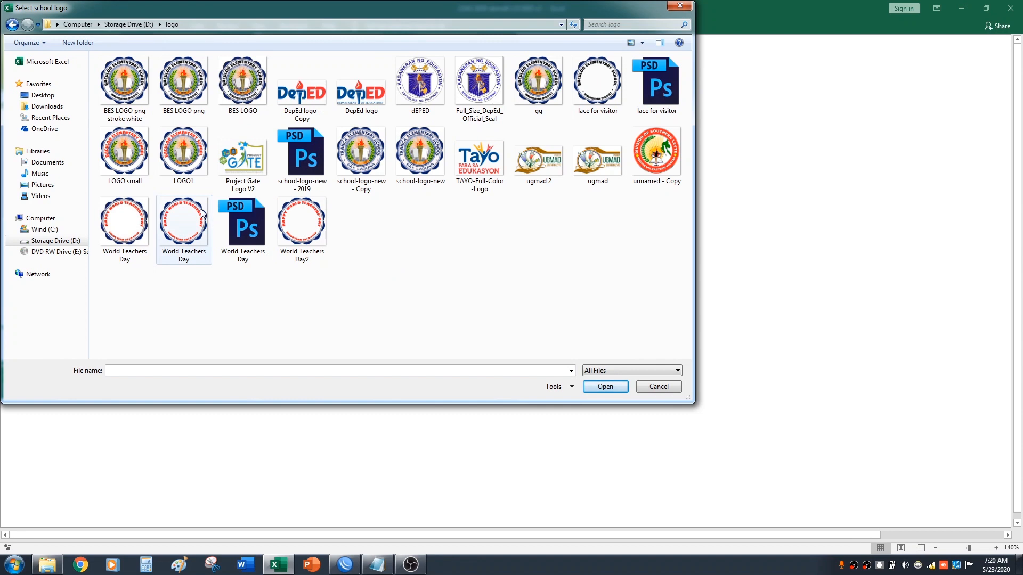
left_click(656, 154)
left_click(600, 381)
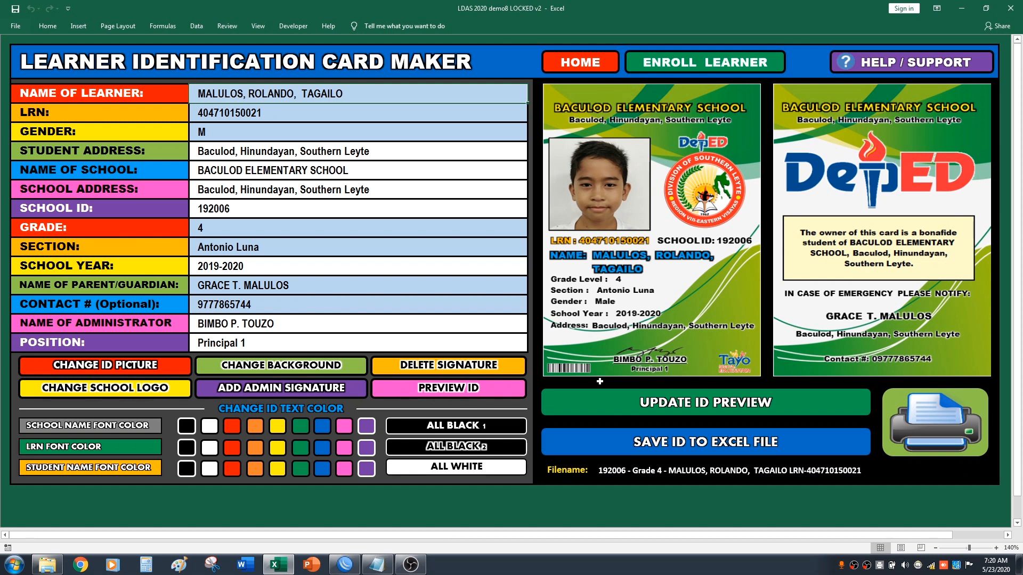
Step: Set the school logo to the "BES LOGO png stroke white" image from the logo folder
left_click(163, 392)
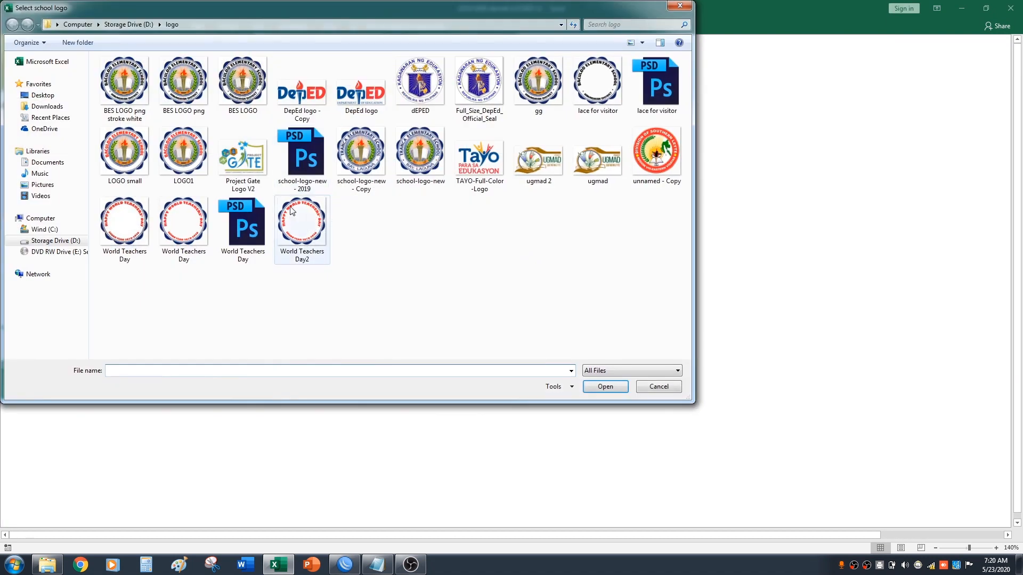
left_click(125, 85)
left_click(612, 386)
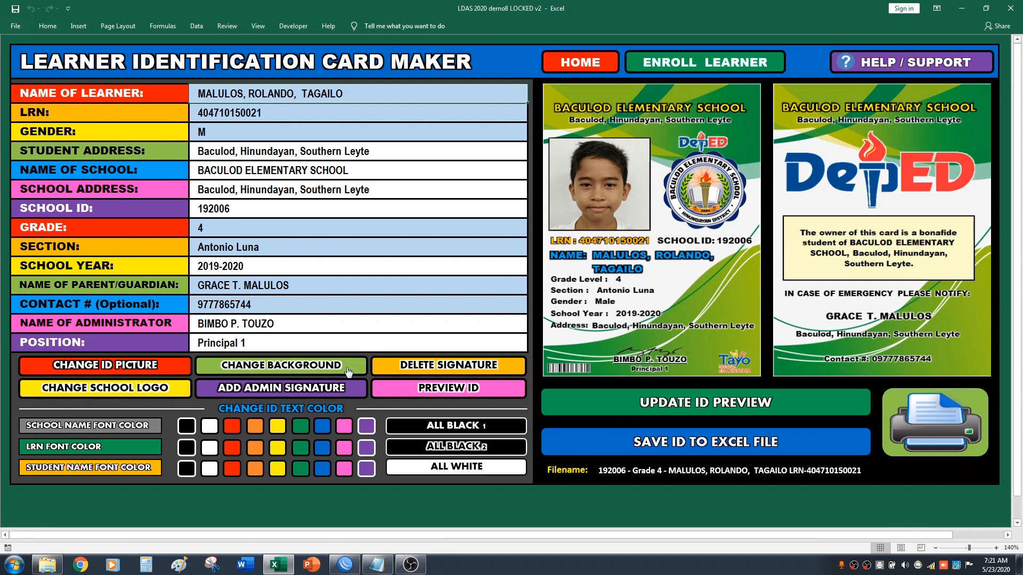
left_click(305, 367)
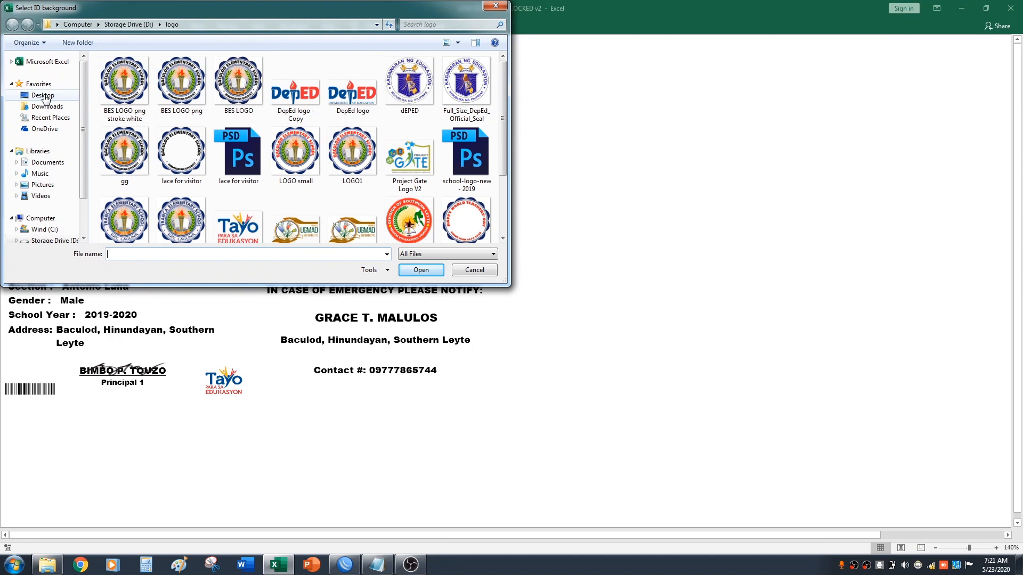
left_click(43, 96)
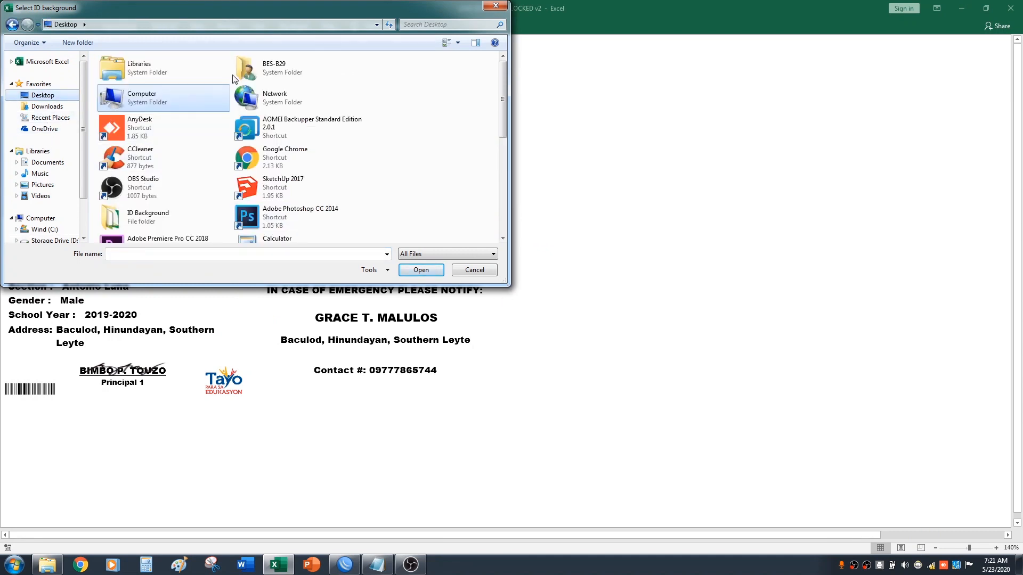
left_click(496, 6)
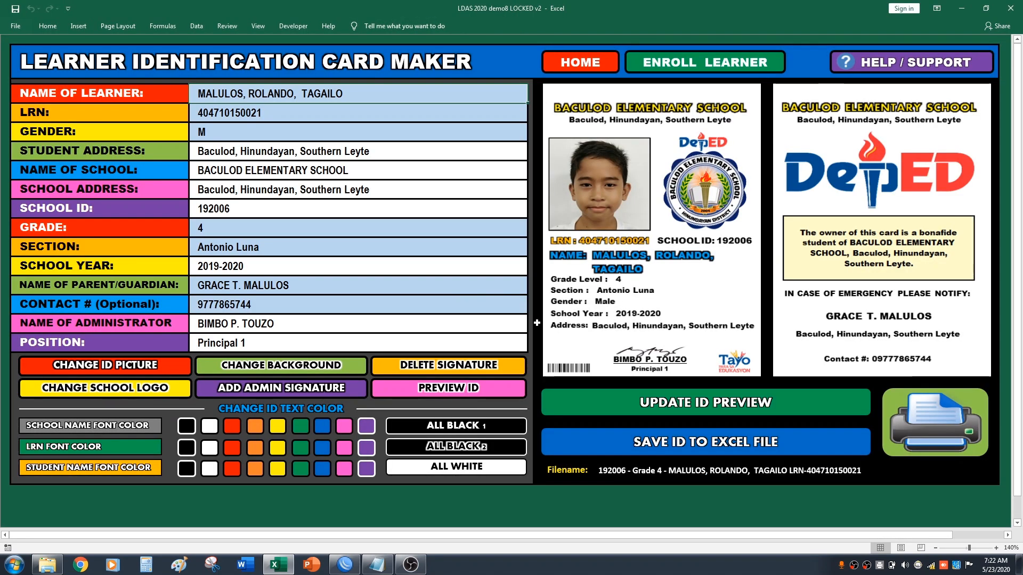
Step: Set the ID background to a blue and orange wave image from the Desktop's ID Background folder and delete the administrator's signature
left_click(277, 365)
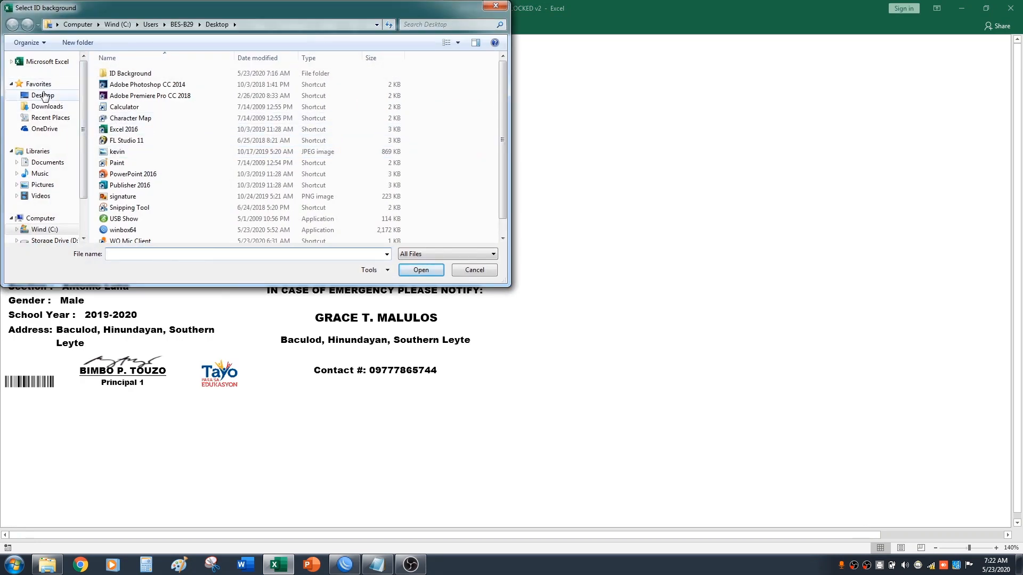
left_click(43, 95)
double_click(141, 218)
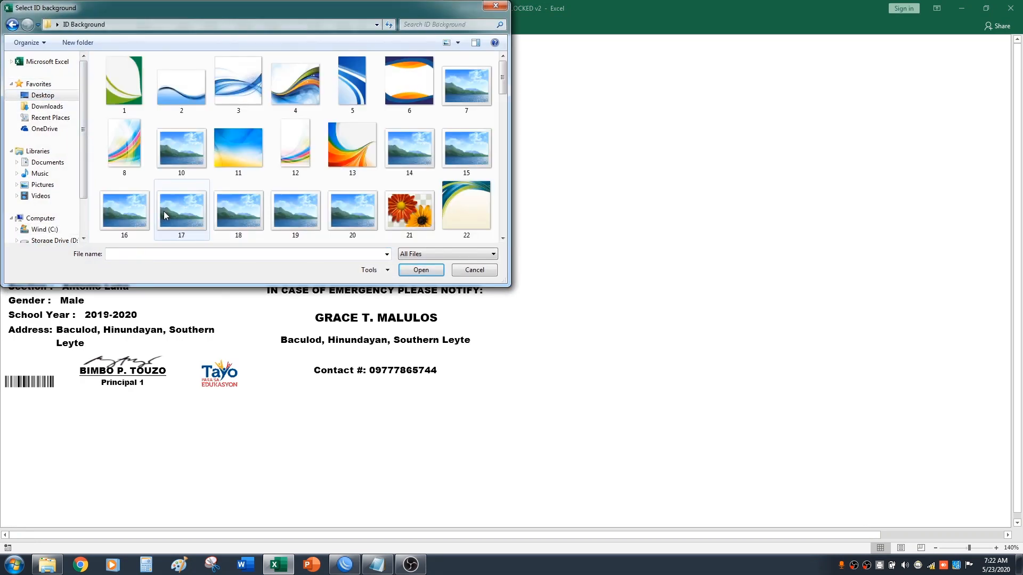
left_click_drag(507, 286, 991, 517)
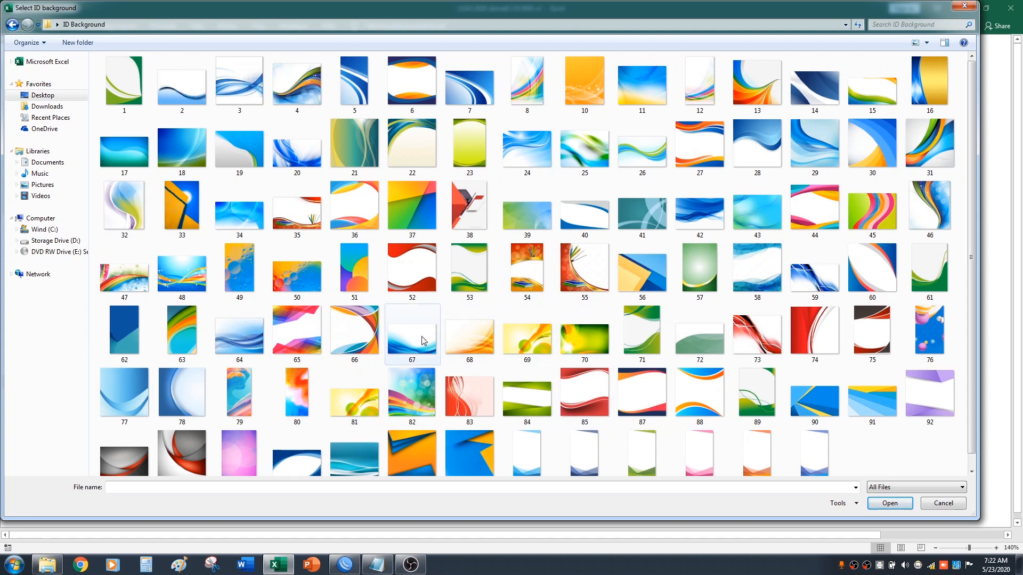
left_click(364, 326)
left_click(877, 505)
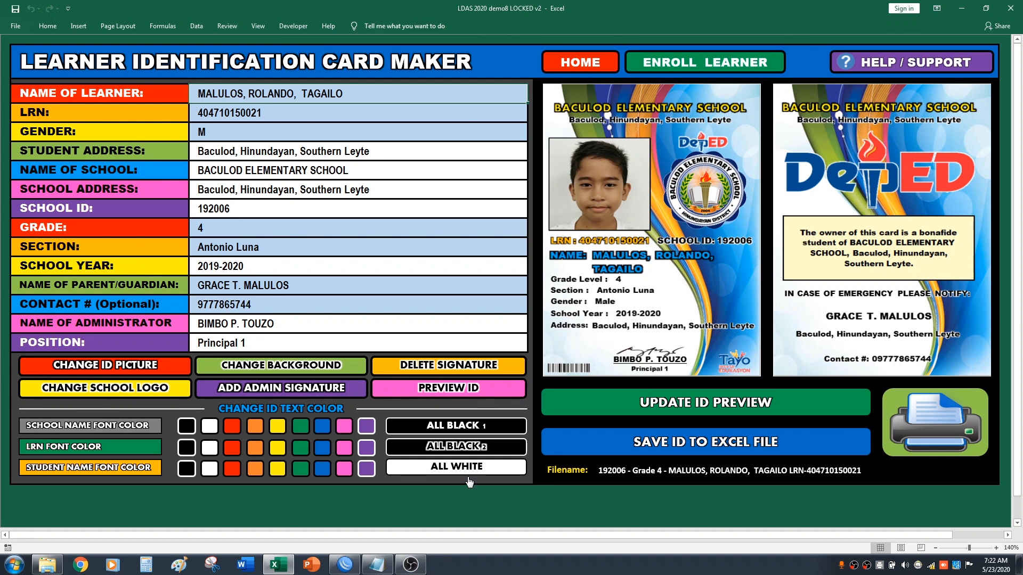
left_click(454, 370)
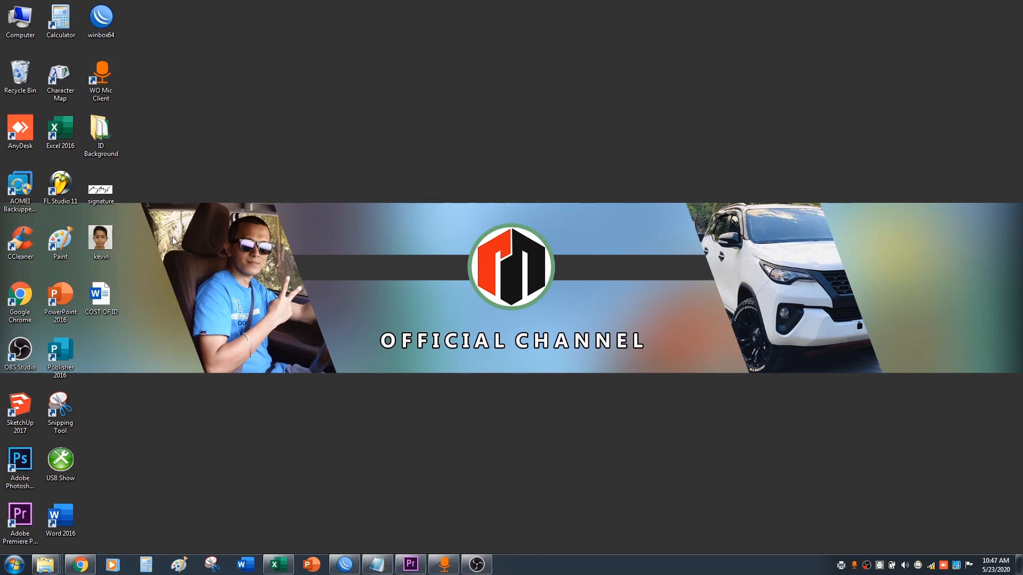
Step: Inspect the signature image stored on the Desktop in Windows Photo Viewer and close it
double_click(101, 189)
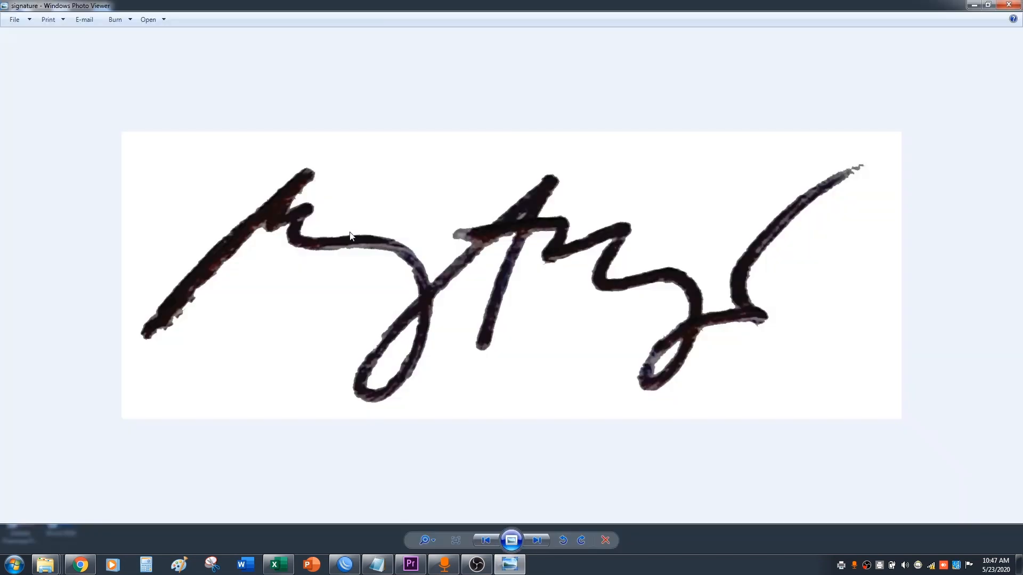
scroll(589, 269, "up", 2)
scroll(586, 273, "down", 2)
left_click(1008, 5)
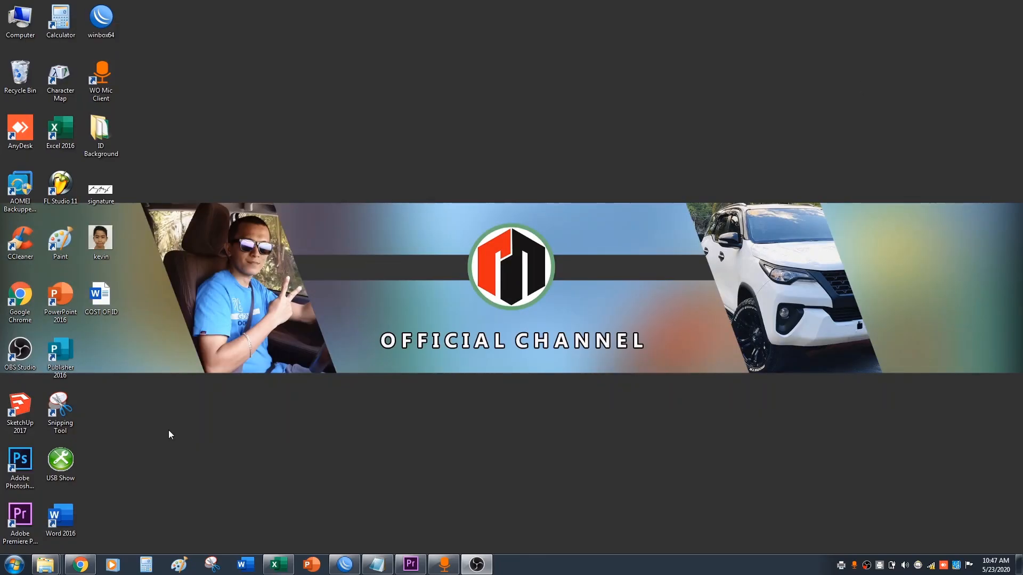
Step: Start Photoshop and open the signature JPEG from the Desktop
double_click(28, 468)
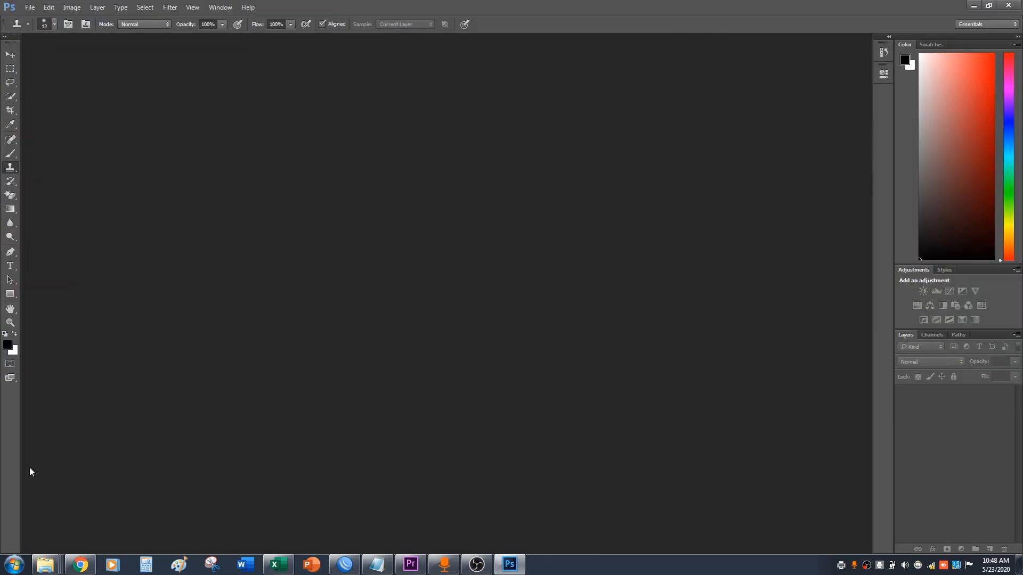
left_click(30, 7)
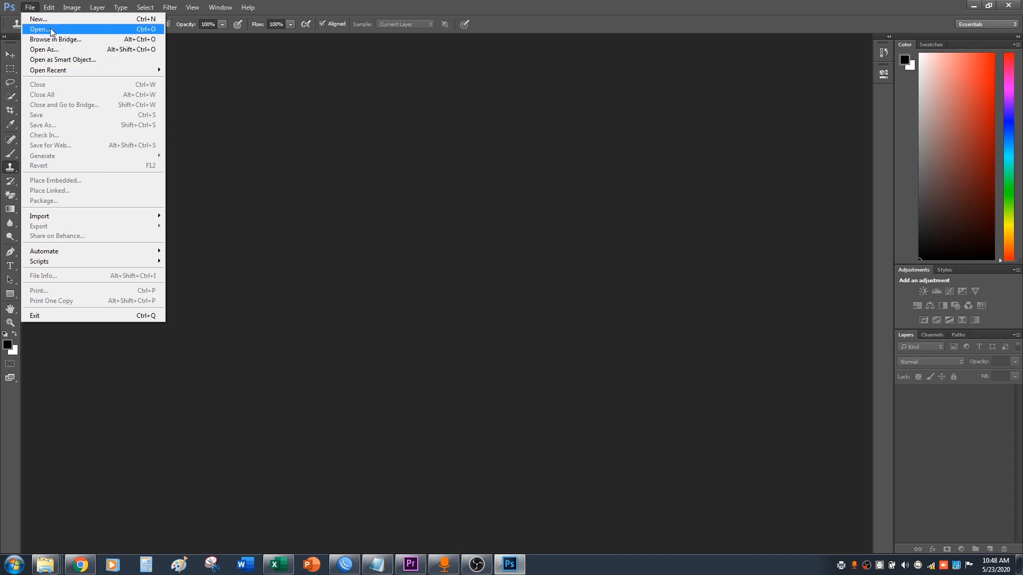
left_click(51, 29)
left_click(413, 221)
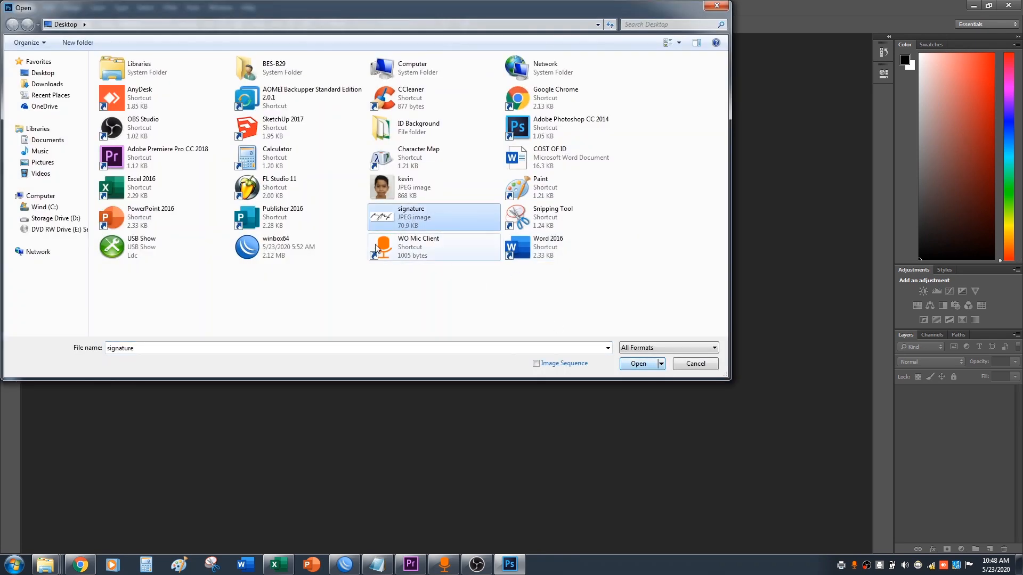
left_click(395, 220)
left_click(637, 364)
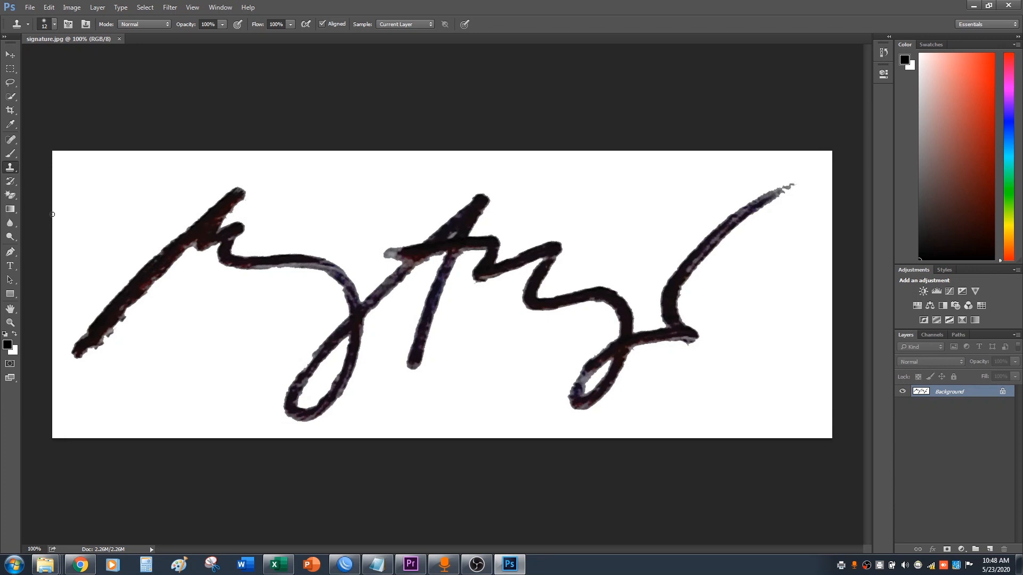
Step: Erase the white background surrounding the signature strokes with the Magic Eraser Tool
left_click(13, 199)
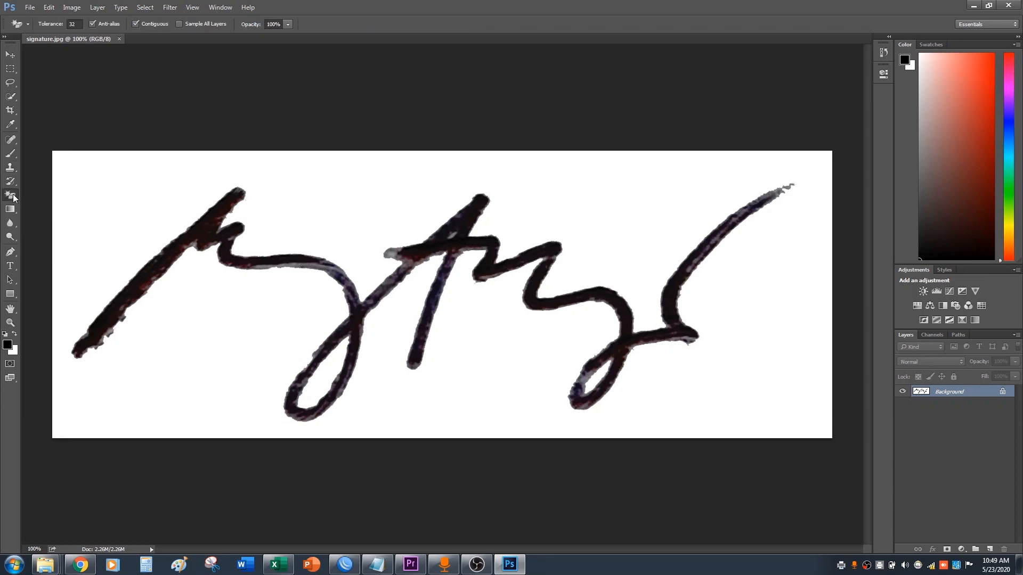
right_click(11, 195)
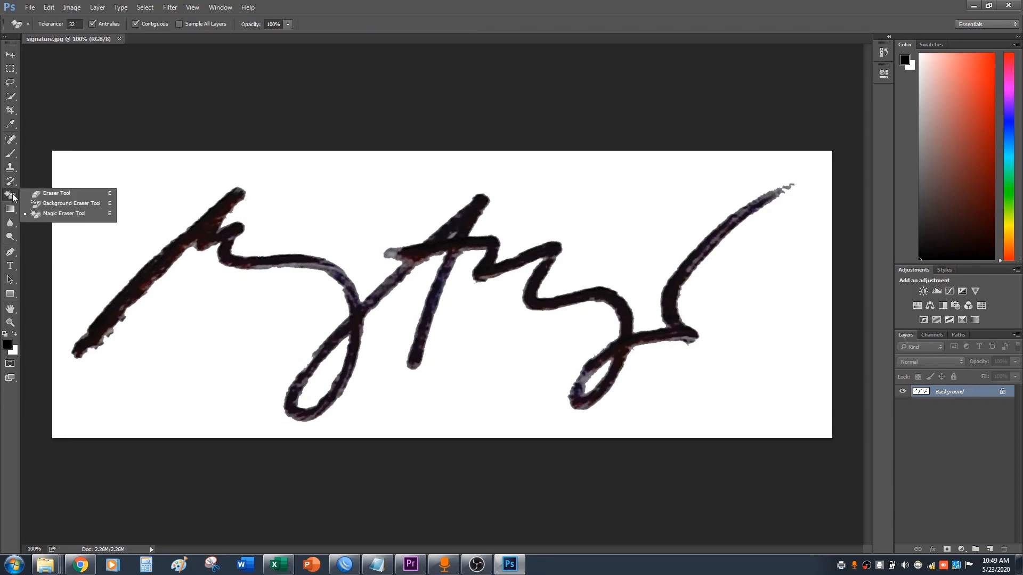
left_click(61, 214)
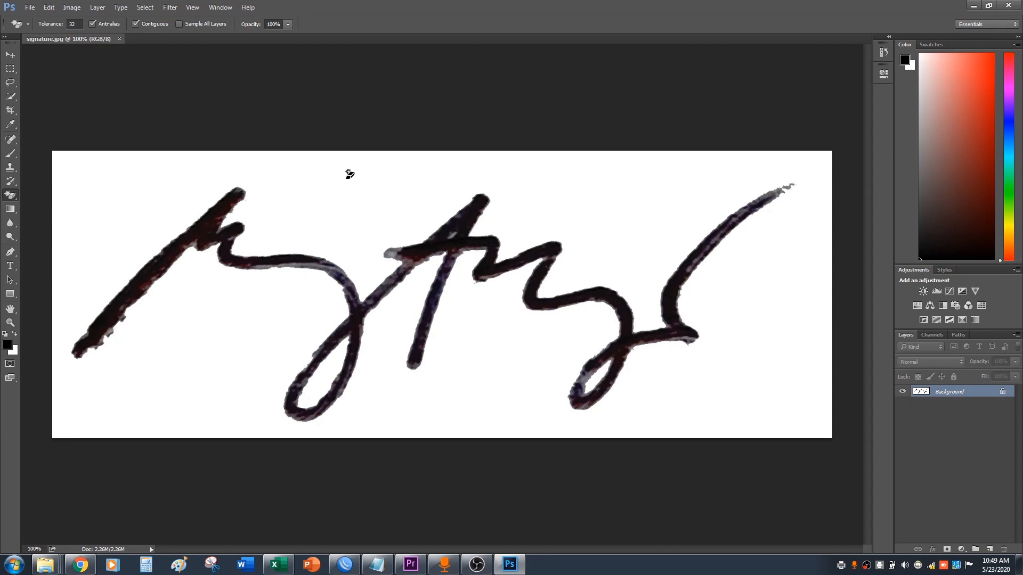
left_click(349, 173)
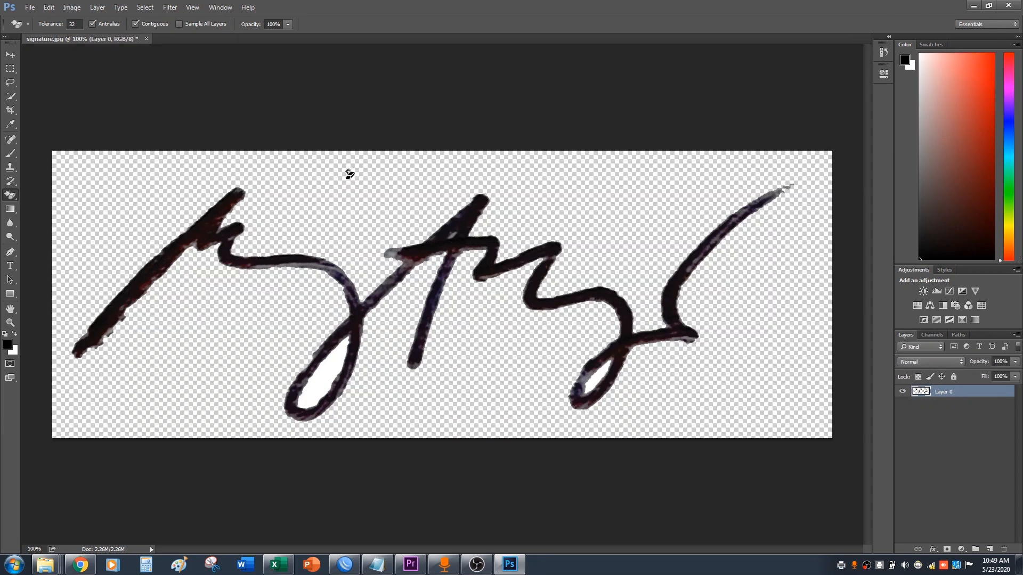
Step: Erase the white inside both signature loops and save the image as a PNG named signature on the Desktop with default PNG options
left_click(329, 371)
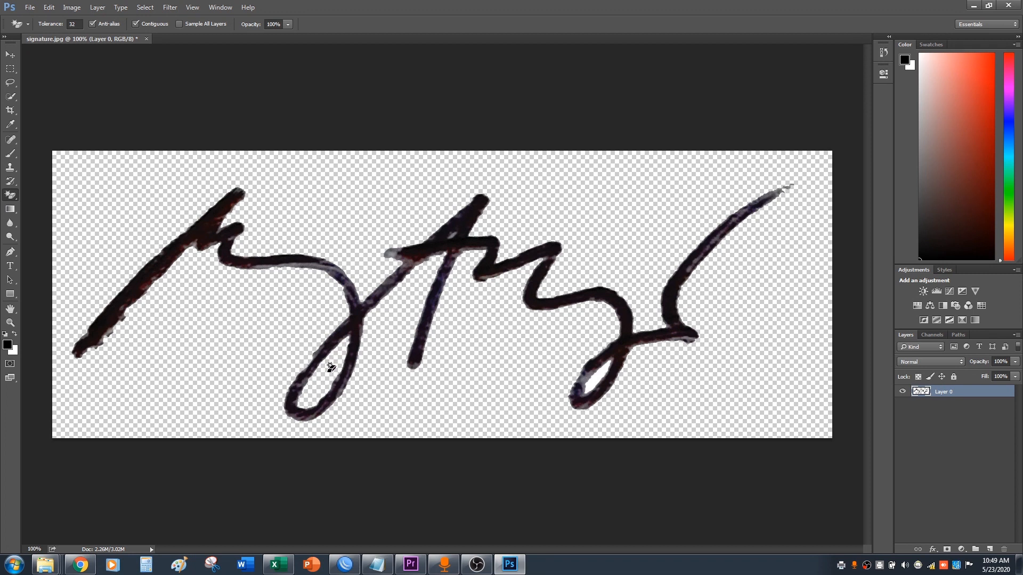
left_click(593, 375)
left_click(33, 8)
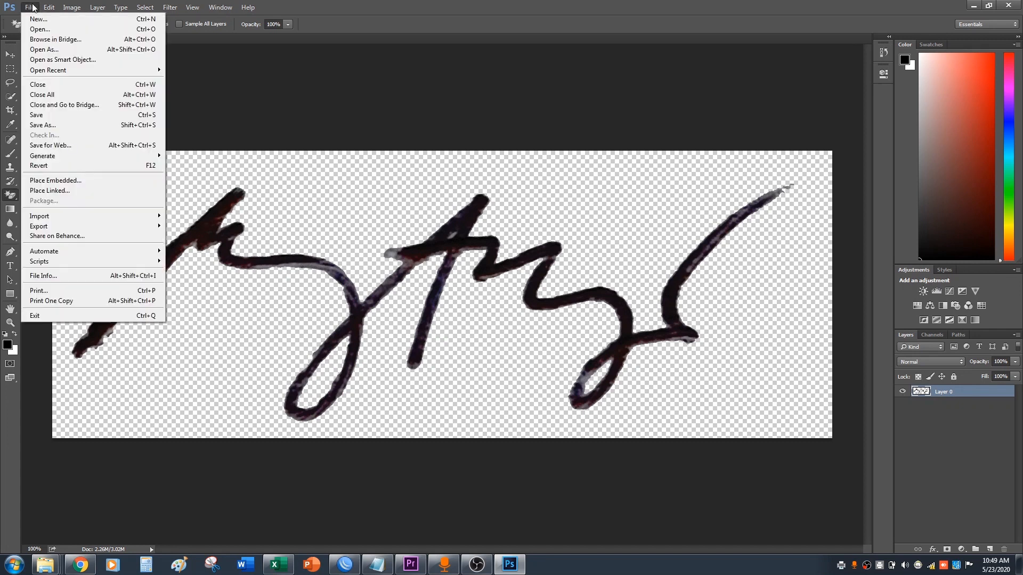
left_click(69, 125)
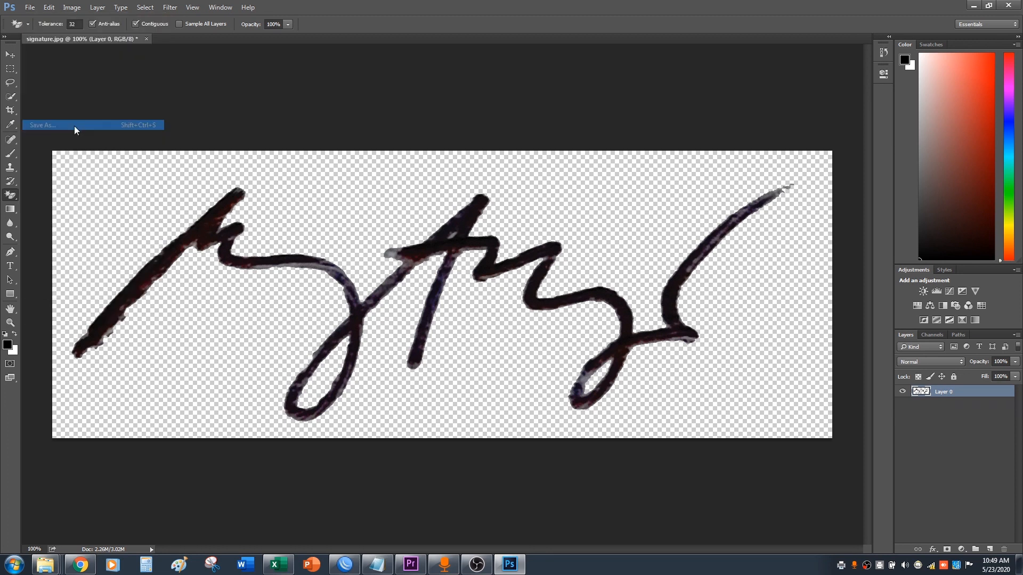
left_click(270, 341)
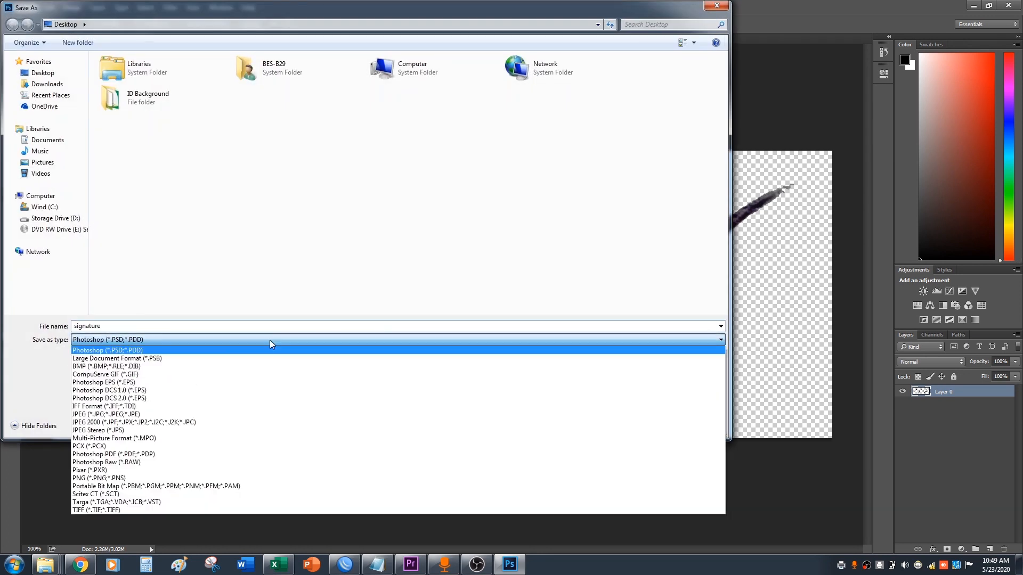
left_click(142, 479)
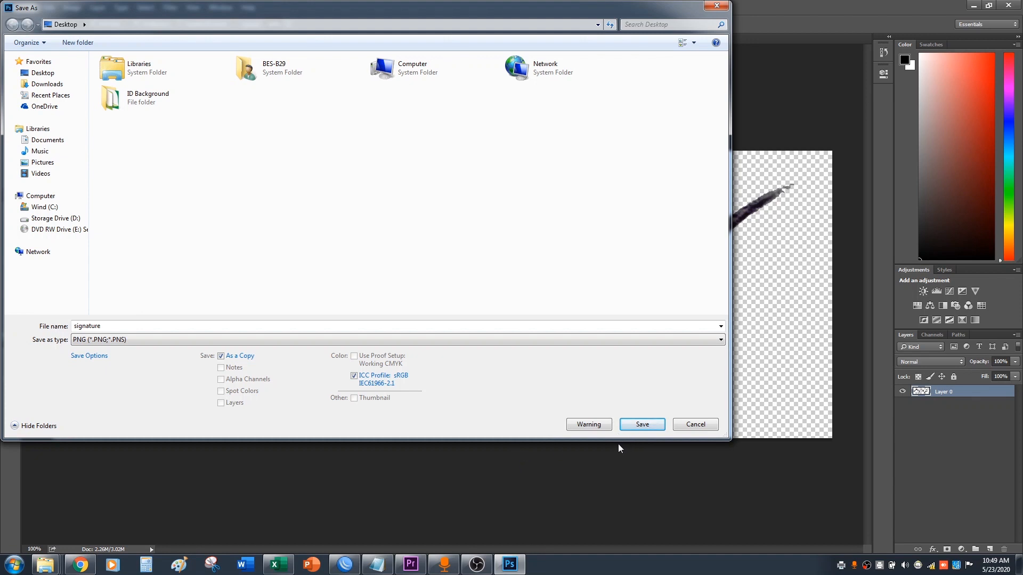
left_click(636, 425)
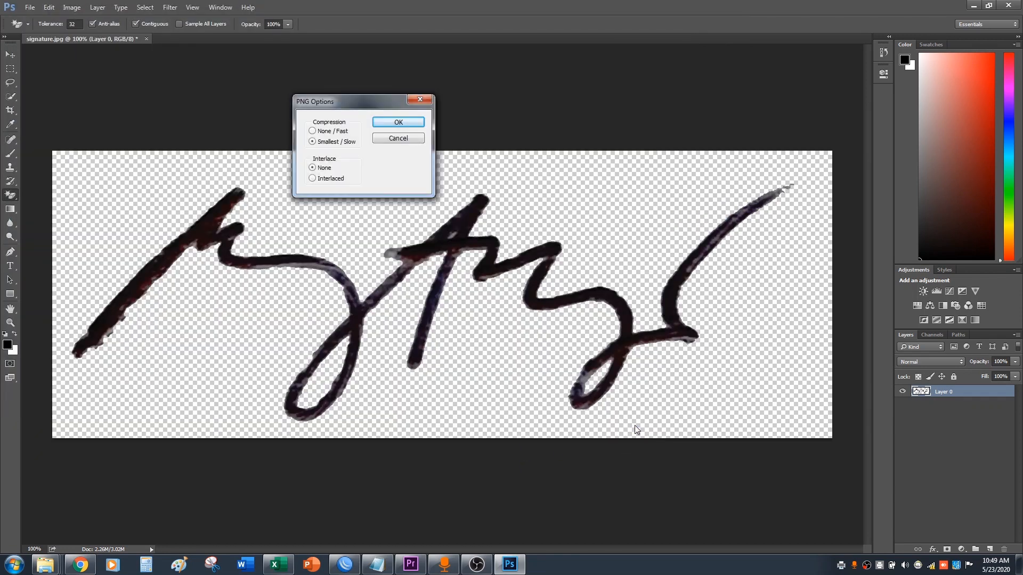
left_click(398, 123)
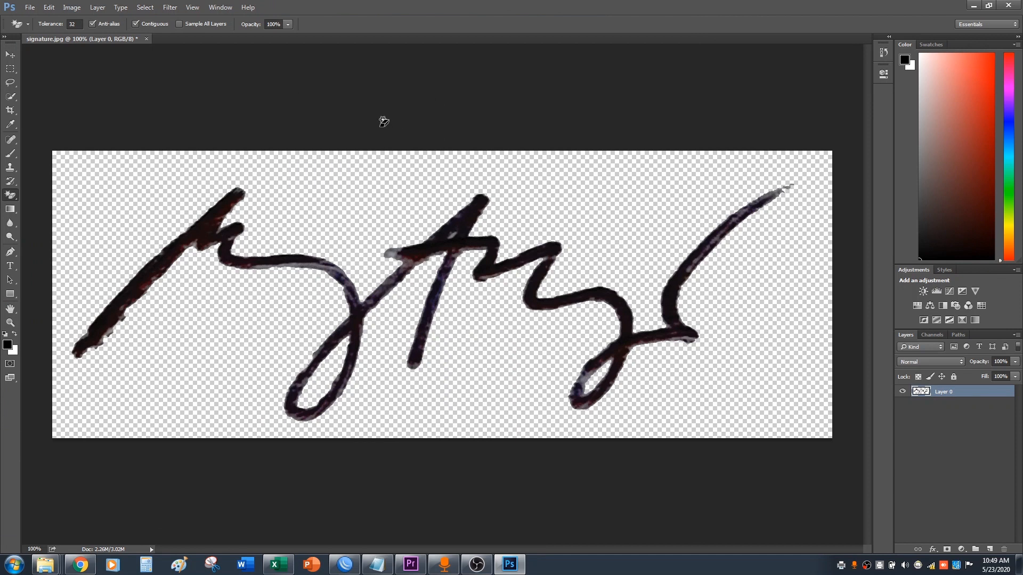
Step: Quit Photoshop without saving changes to signature.jpg and inspect the PNG signature in Windows Photo Viewer and on the Desktop
left_click(1015, 6)
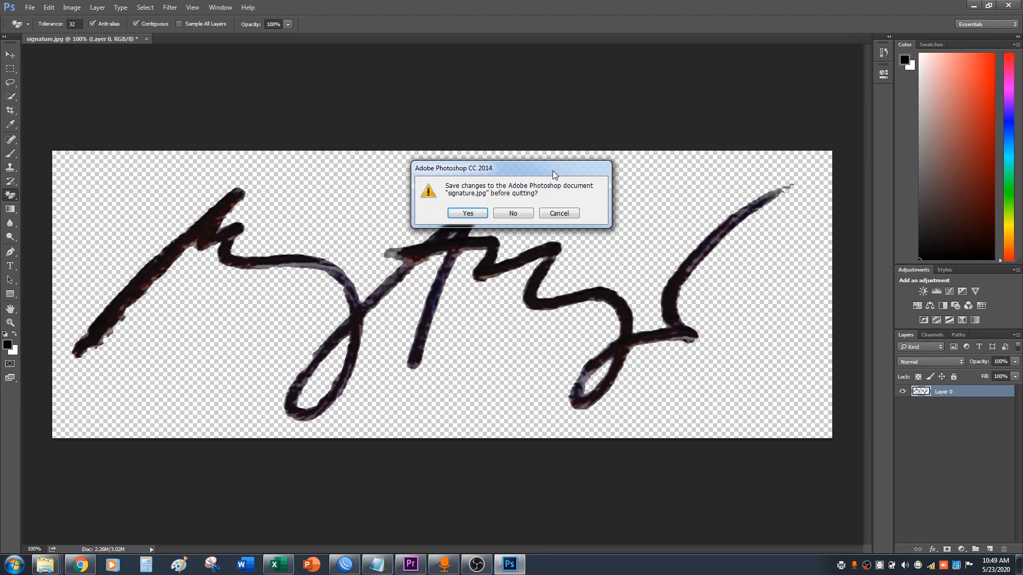
left_click(511, 213)
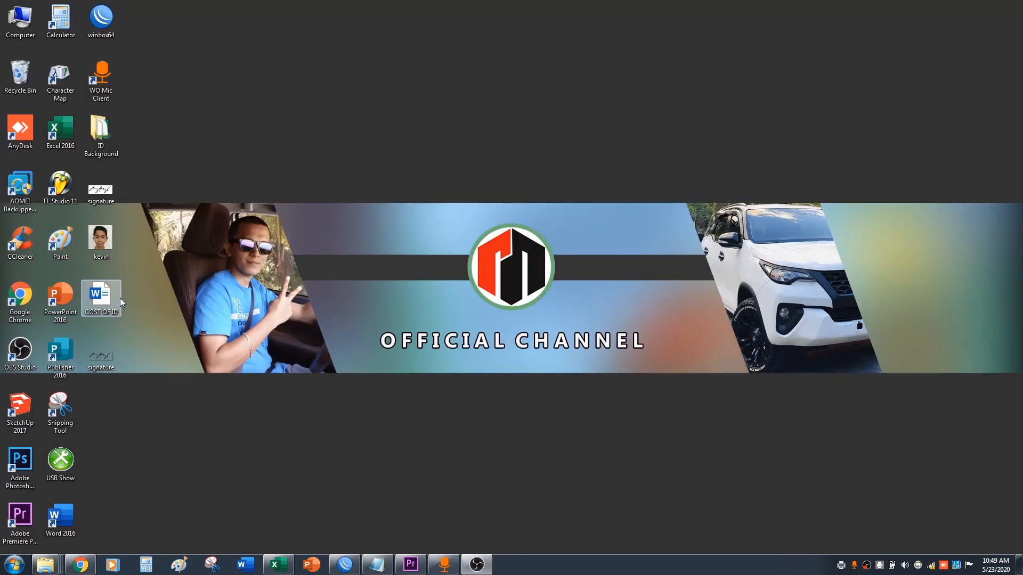
double_click(110, 359)
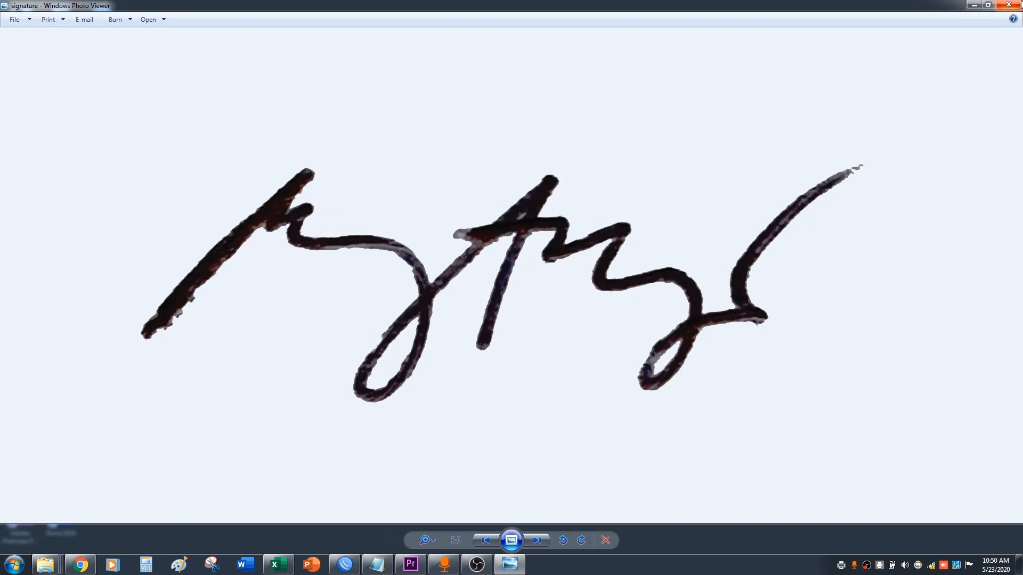
left_click(1008, 5)
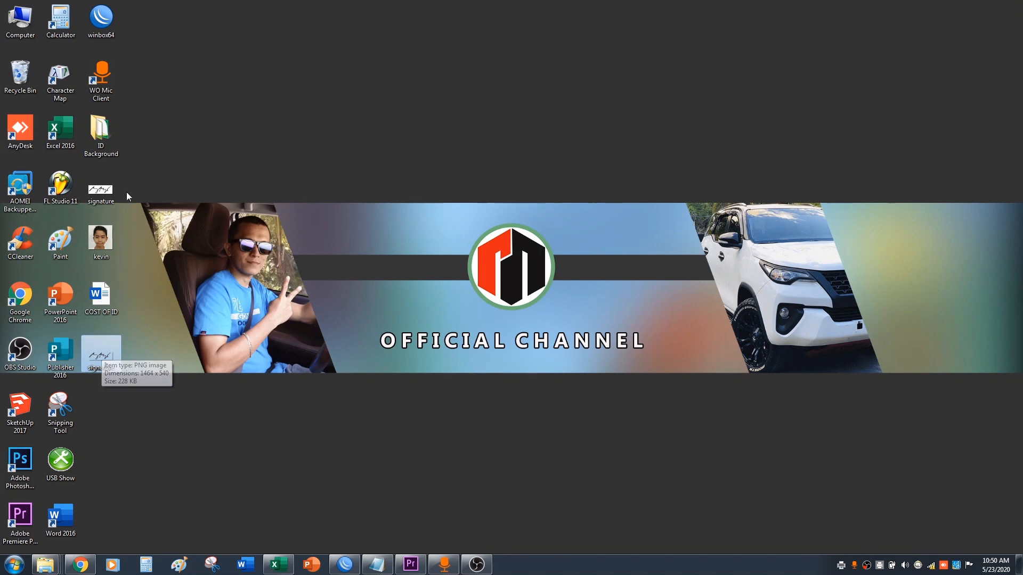
mouse_move(107, 195)
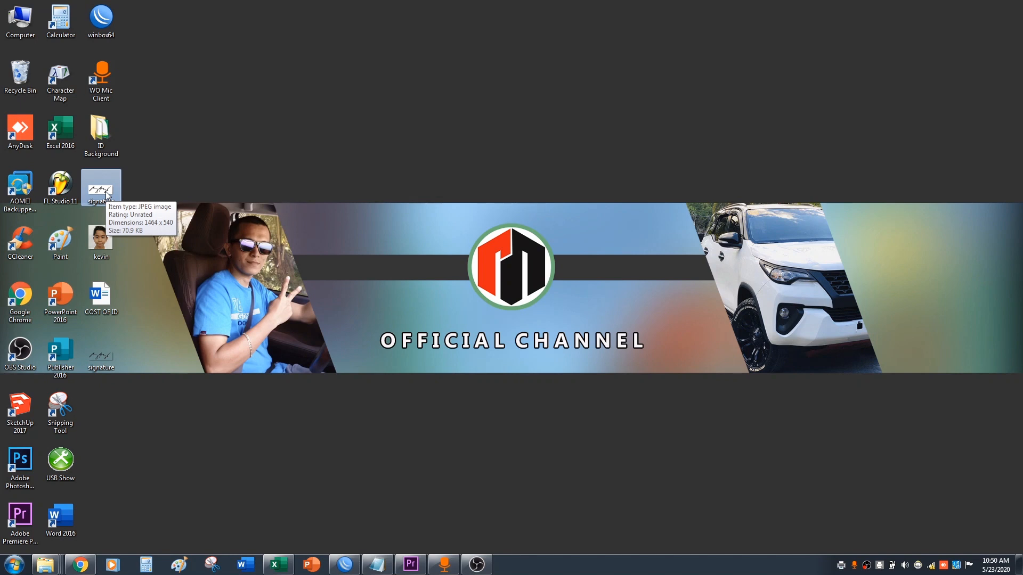
mouse_move(102, 361)
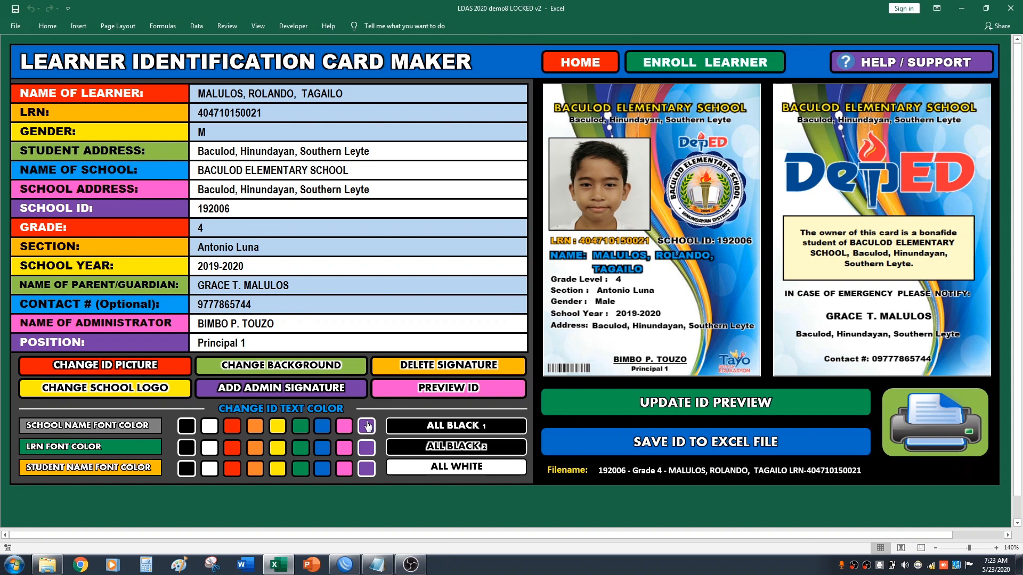
Step: Switch to the Excel ID card maker and add the administrator's signature from the Desktop's signature PNG
left_click(306, 394)
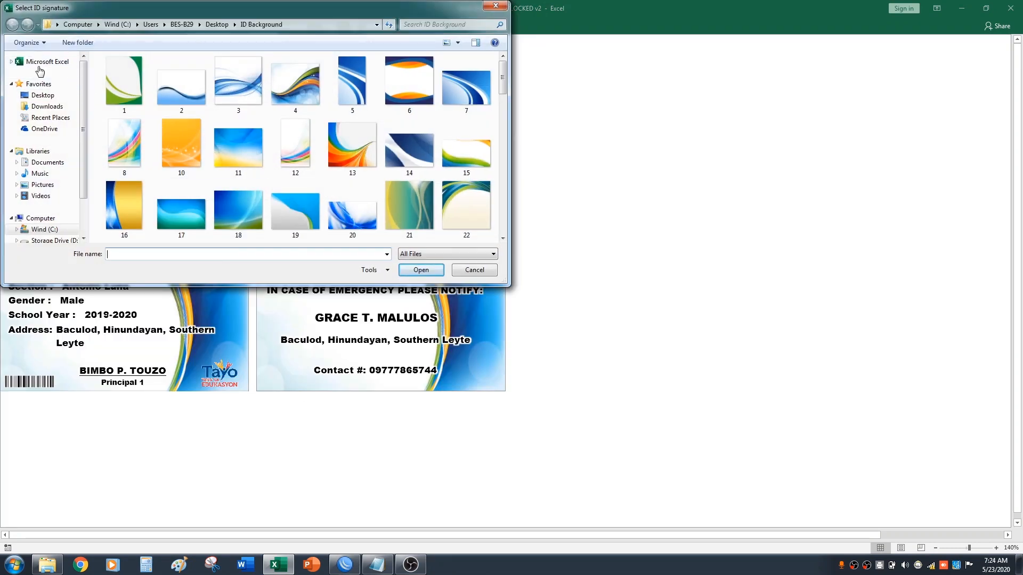
left_click(42, 95)
left_click_drag(507, 283, 799, 449)
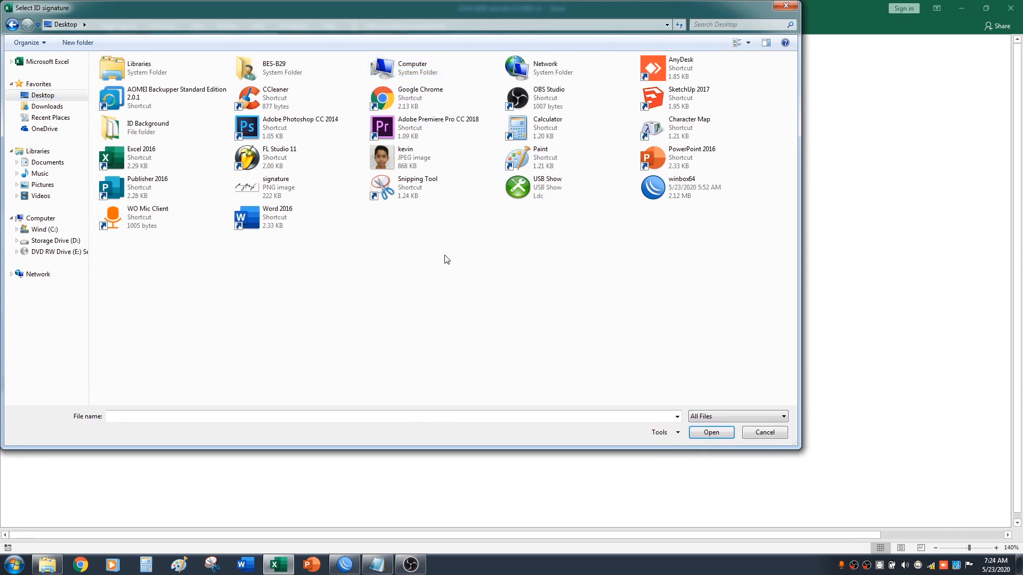
left_click(269, 193)
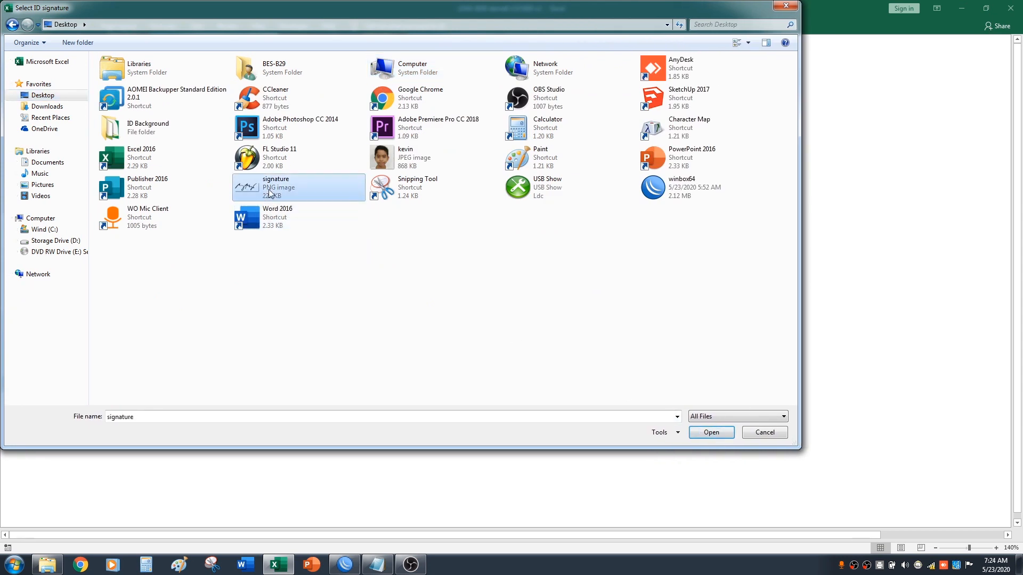
left_click(710, 433)
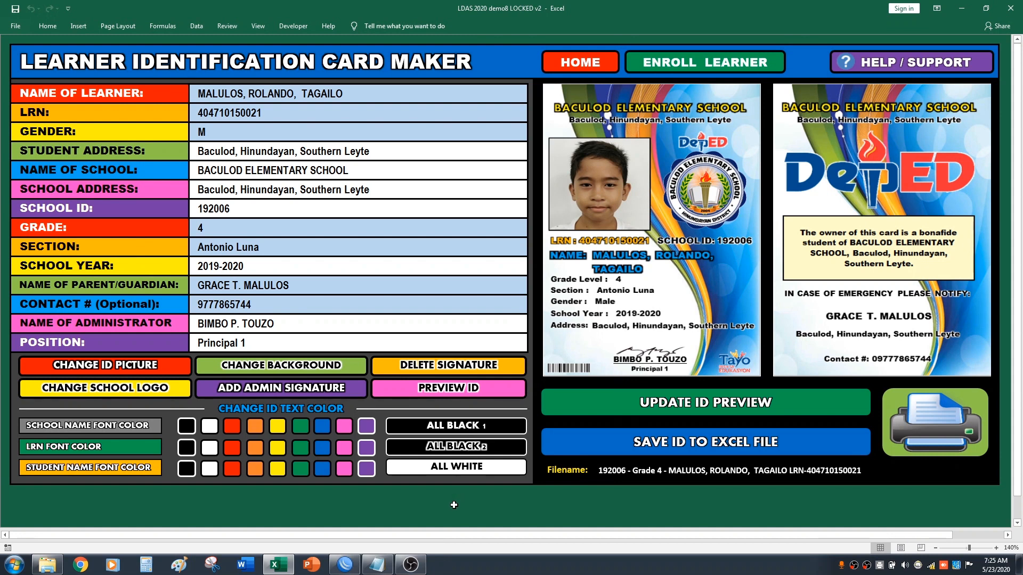
Step: Try the All Black 1 and All White text colour presets and apply All Black 2 to the ID card
left_click(483, 432)
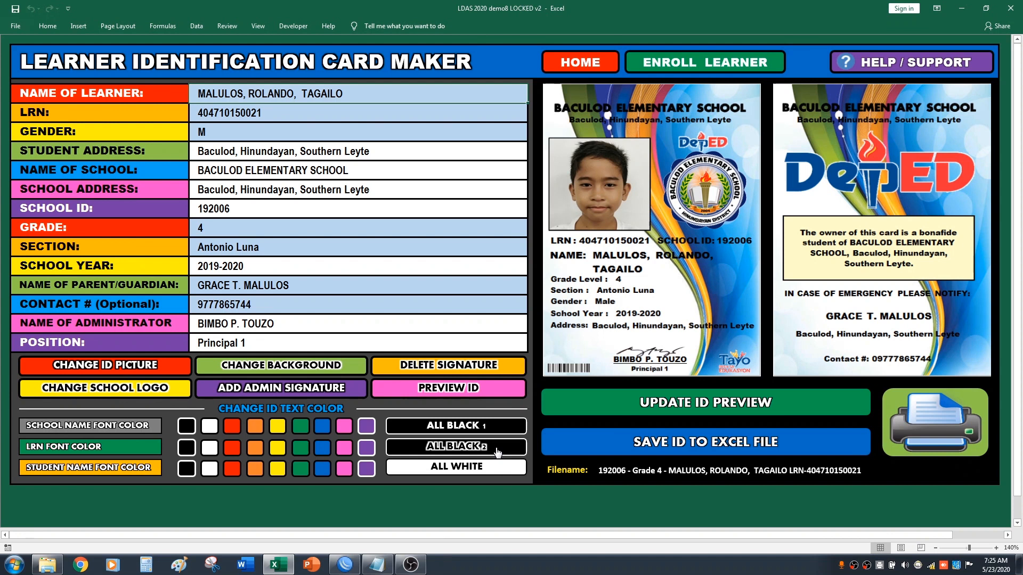
left_click(497, 452)
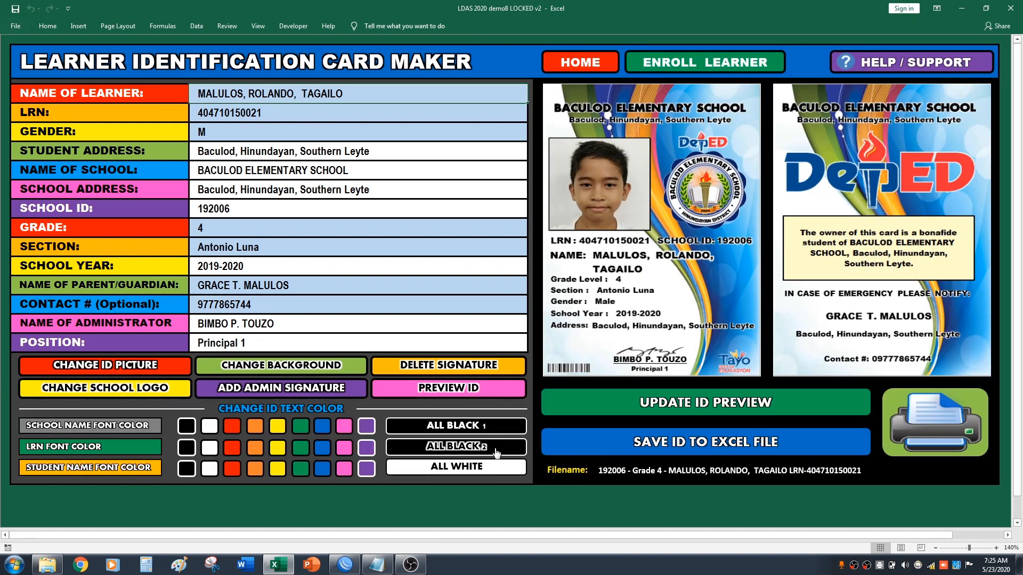
left_click(476, 473)
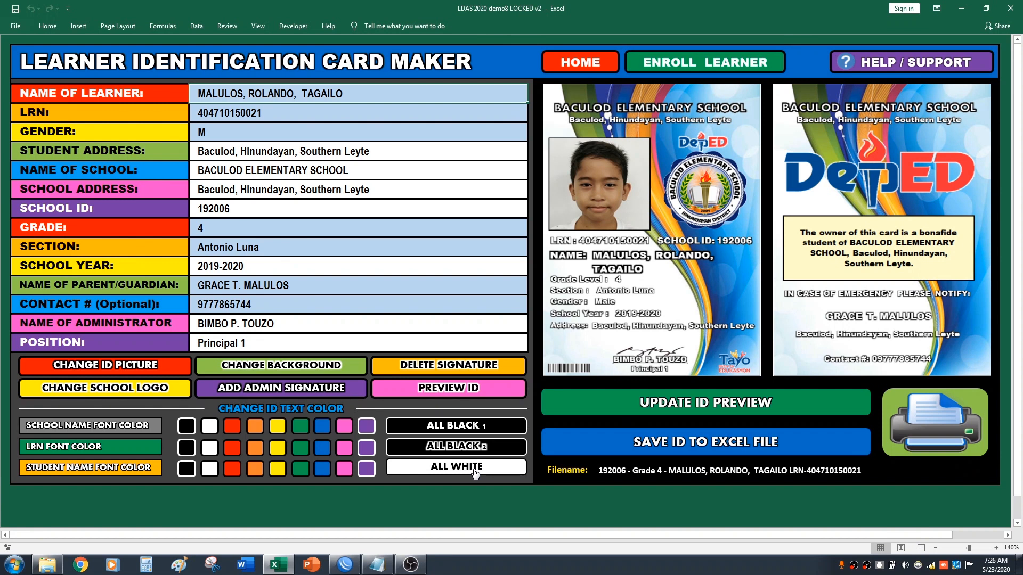
left_click(454, 447)
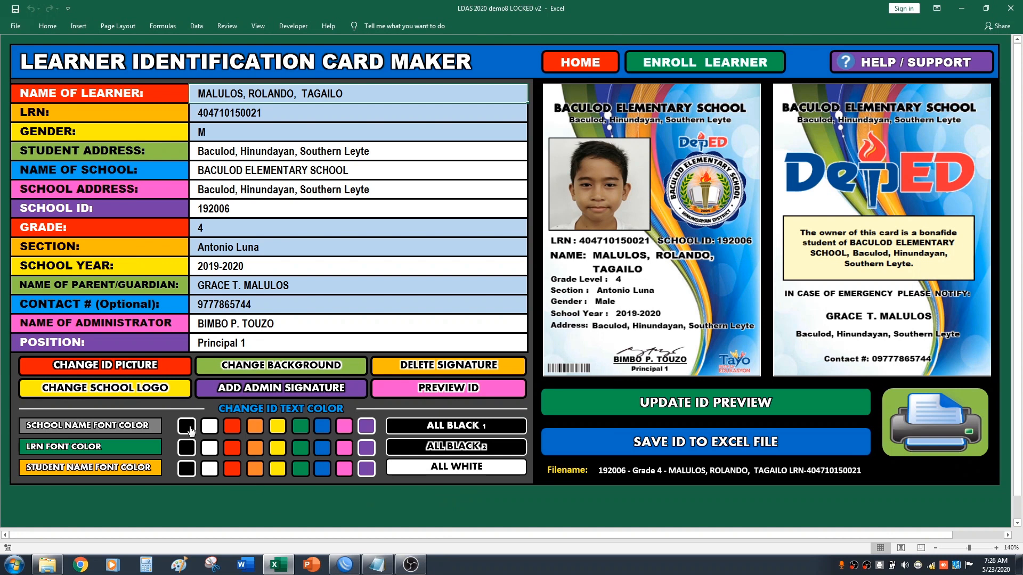
Step: Try the school name font in white, red, orange, yellow, green, blue, pink and purple, and settle on orange
left_click(210, 432)
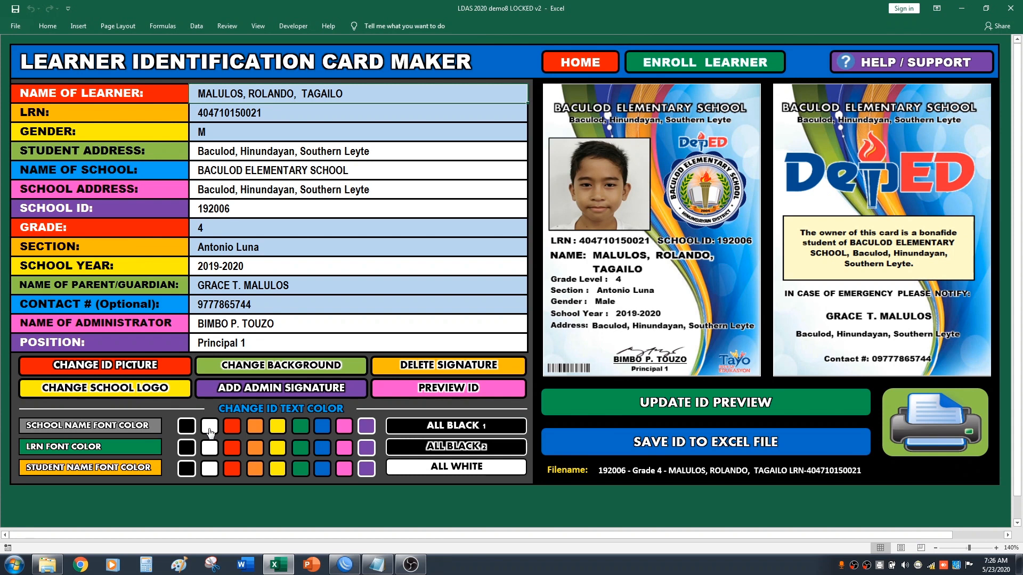
left_click(231, 429)
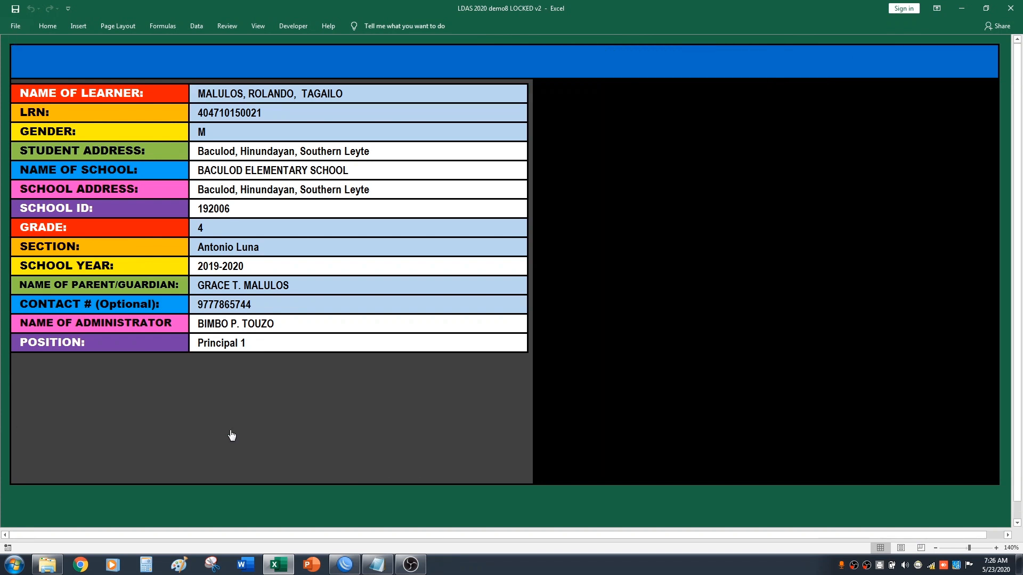
left_click(254, 429)
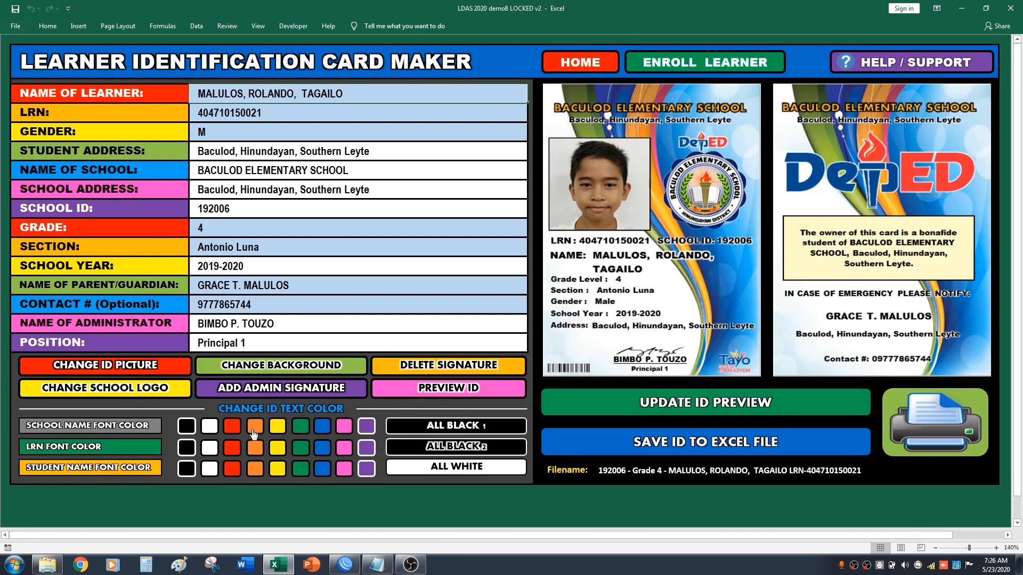
left_click(280, 430)
left_click(301, 430)
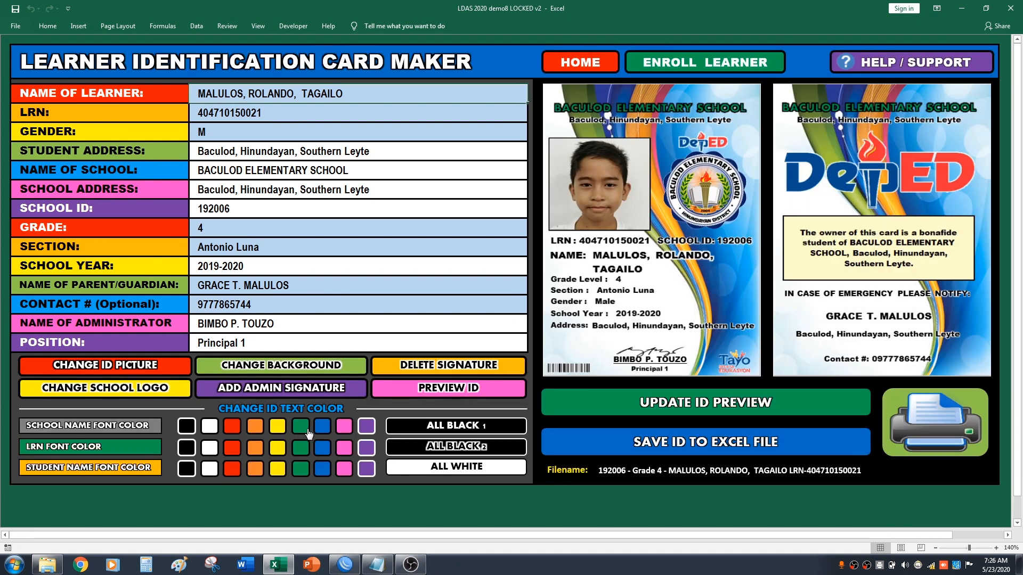
left_click(324, 432)
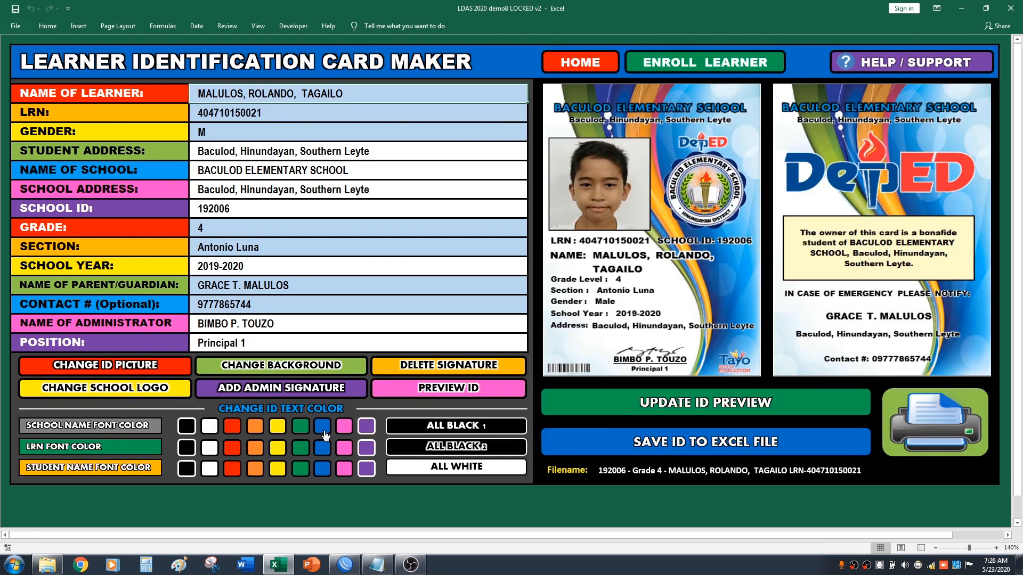
left_click(344, 429)
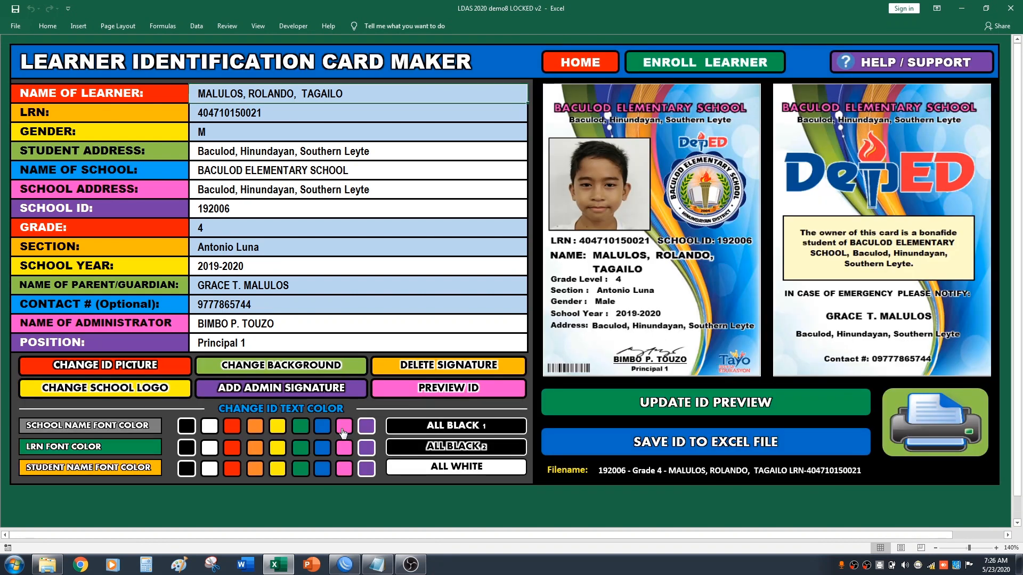
left_click(367, 430)
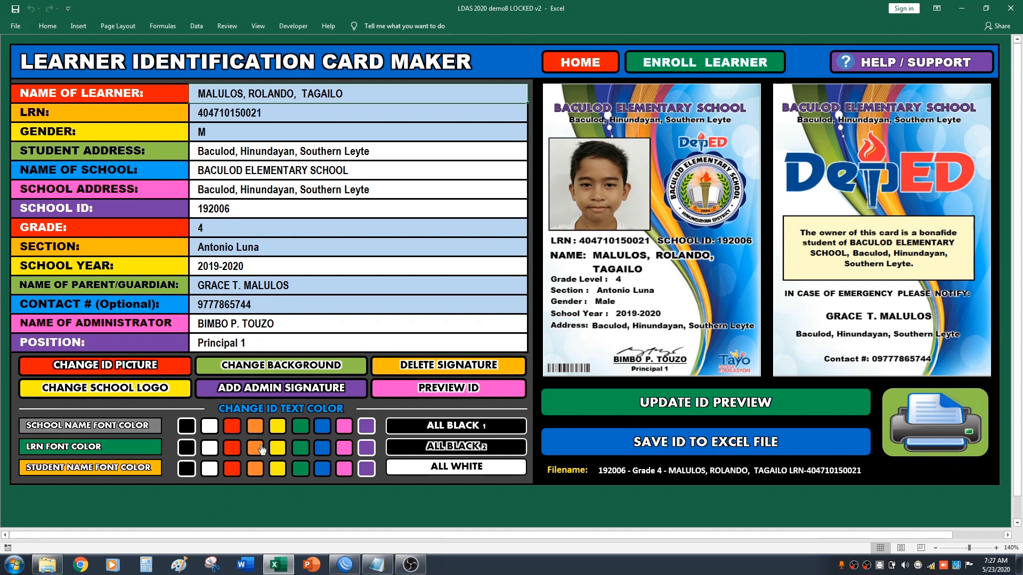
left_click(251, 429)
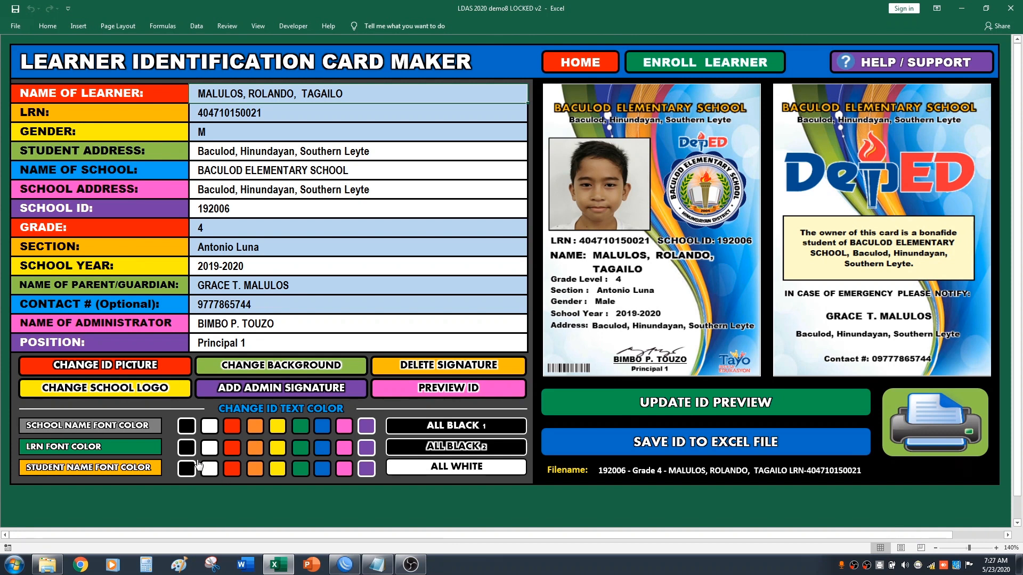
Step: Try the LRN font in white, yellow, green, blue, pink and purple, and settle on green
left_click(211, 451)
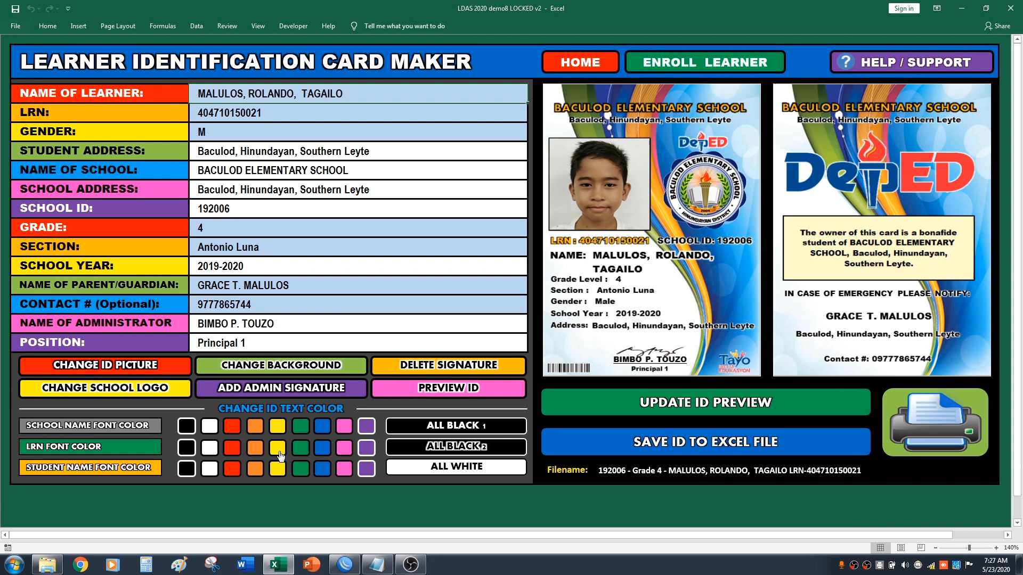
left_click(281, 452)
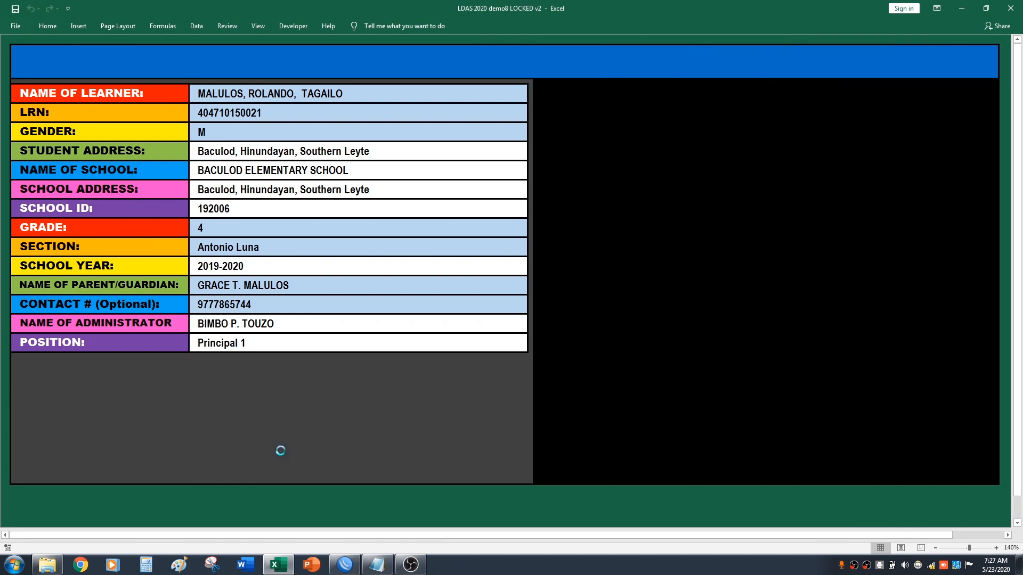
left_click(306, 454)
left_click(324, 453)
left_click(343, 449)
left_click(371, 453)
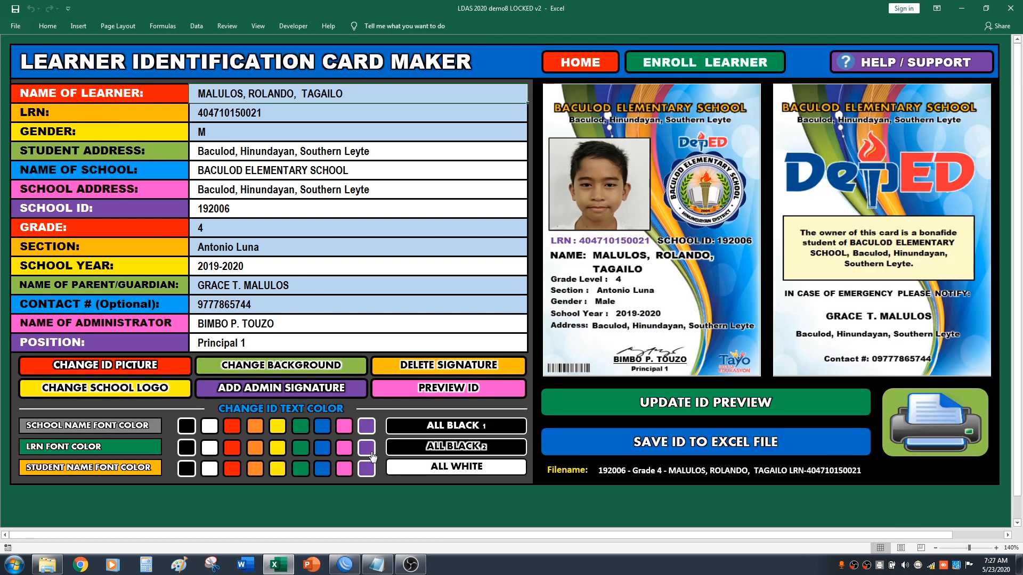
left_click(300, 447)
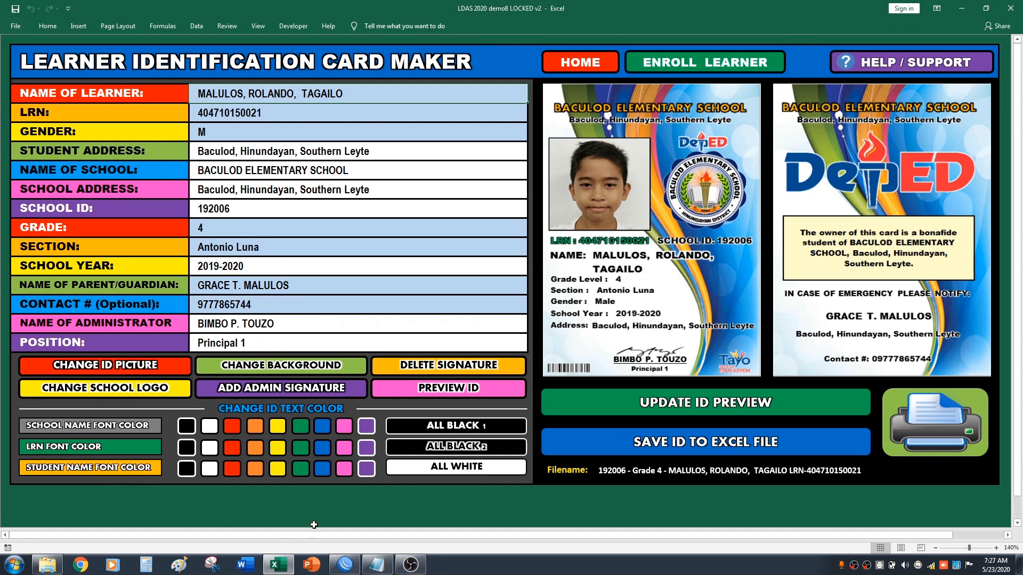
Step: Set the student name font colour to blue and send the ID card to print
left_click(326, 474)
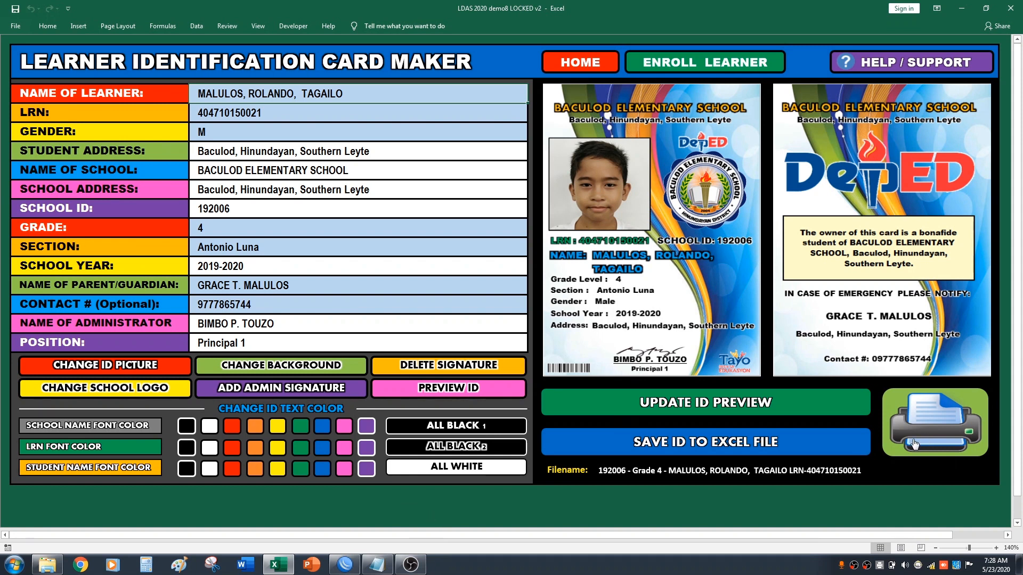
left_click(937, 430)
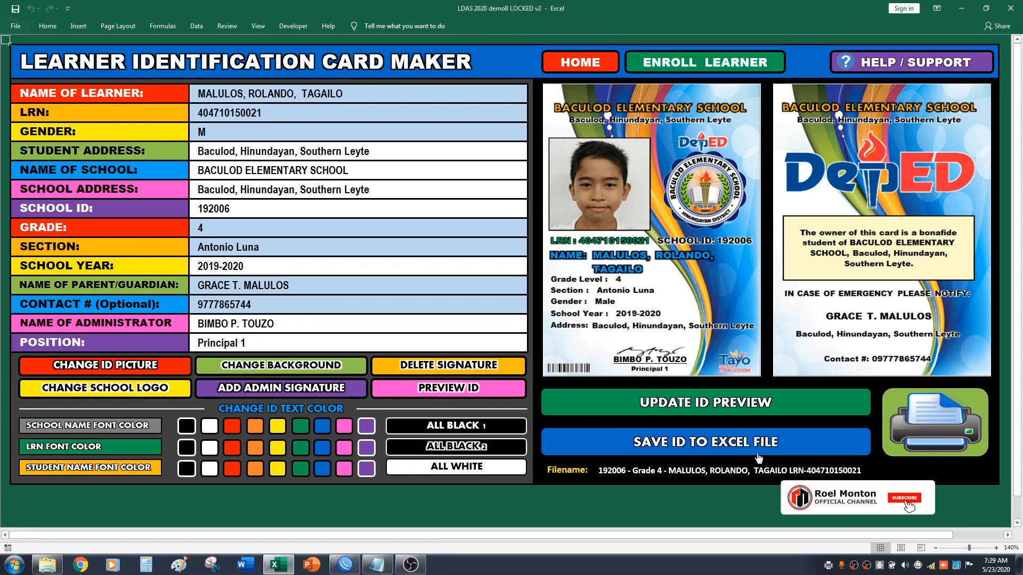
Step: Change the school year to 2020-2021 and update the ID preview
left_click(228, 268)
type("2020-")
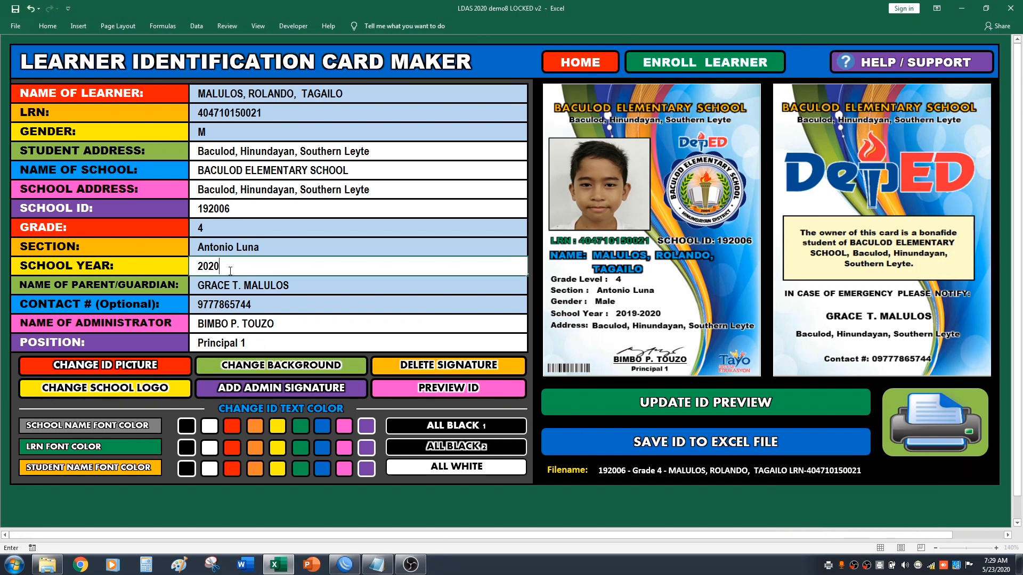
type("2021")
key("Return")
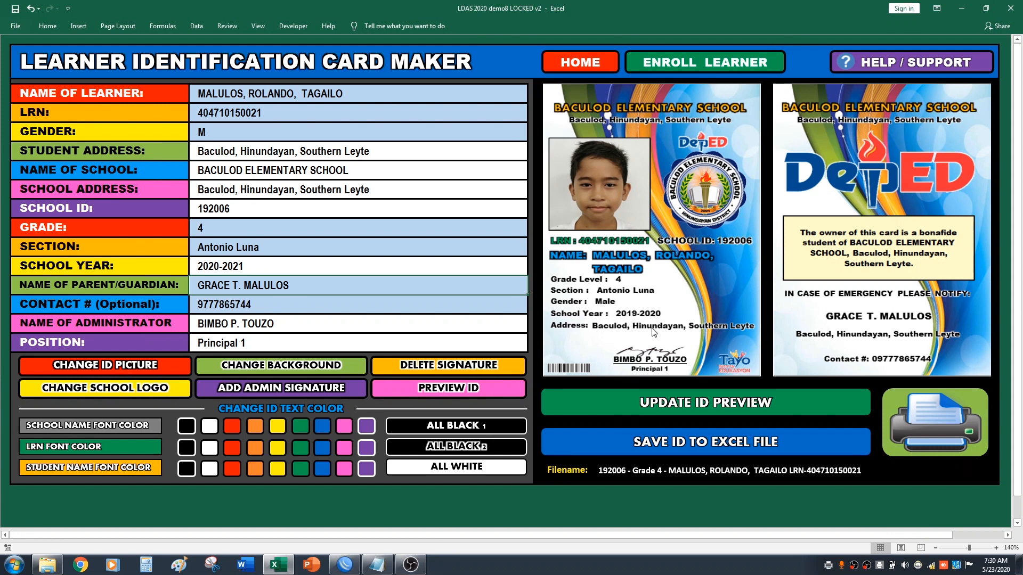
left_click(669, 407)
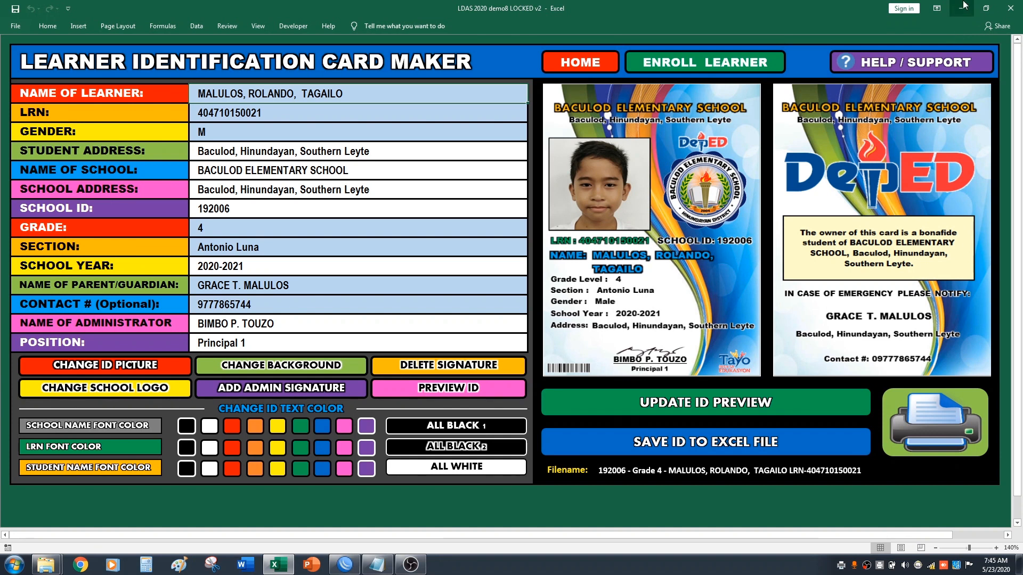
Step: Minimize the Excel window and open the COST OF ID document from the Desktop in Word
left_click(964, 6)
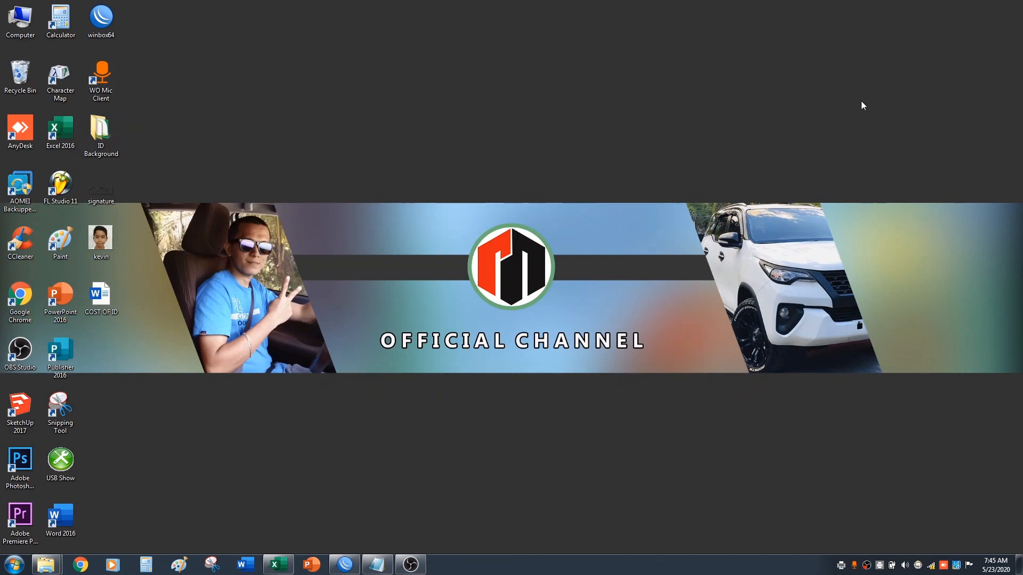
double_click(101, 305)
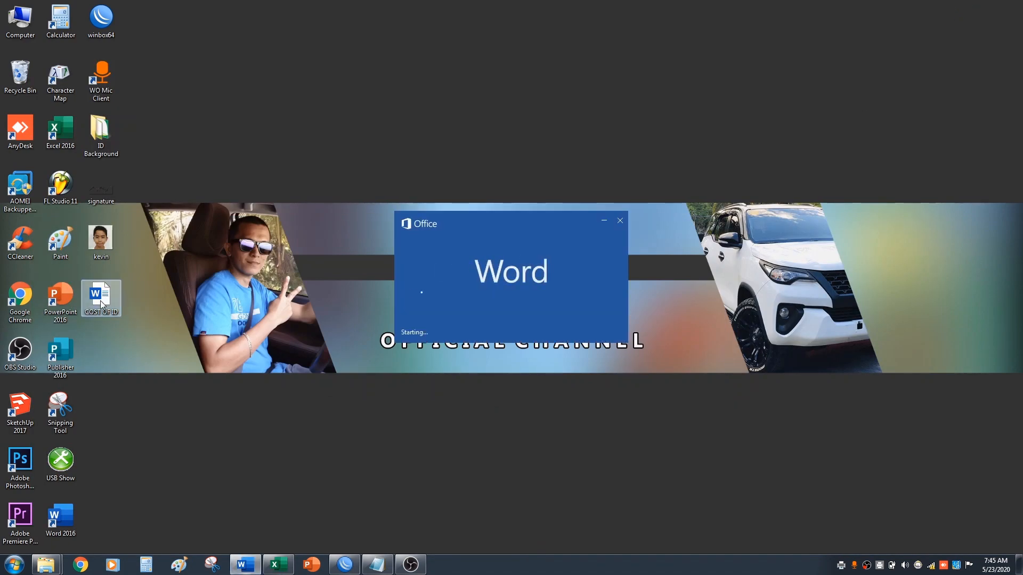